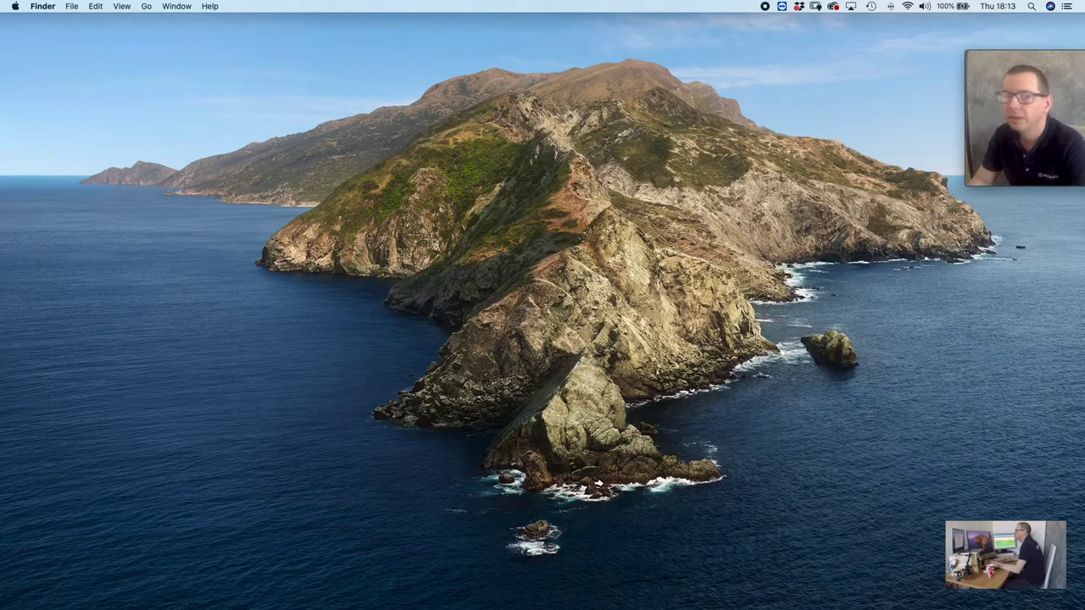
# Capture a 352 × 336 px screenshot of the desktop area around the webcam picture and place the file on open desktop space.
pyautogui.press('super+shift+4')
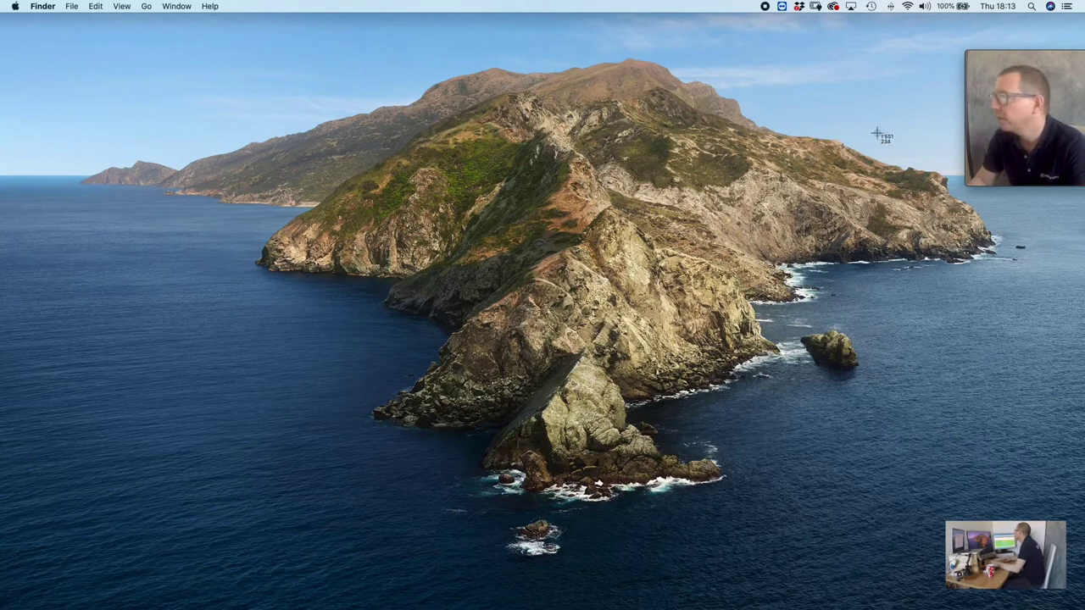
pyautogui.moveTo(877, 42); pyautogui.dragTo(1060, 234)
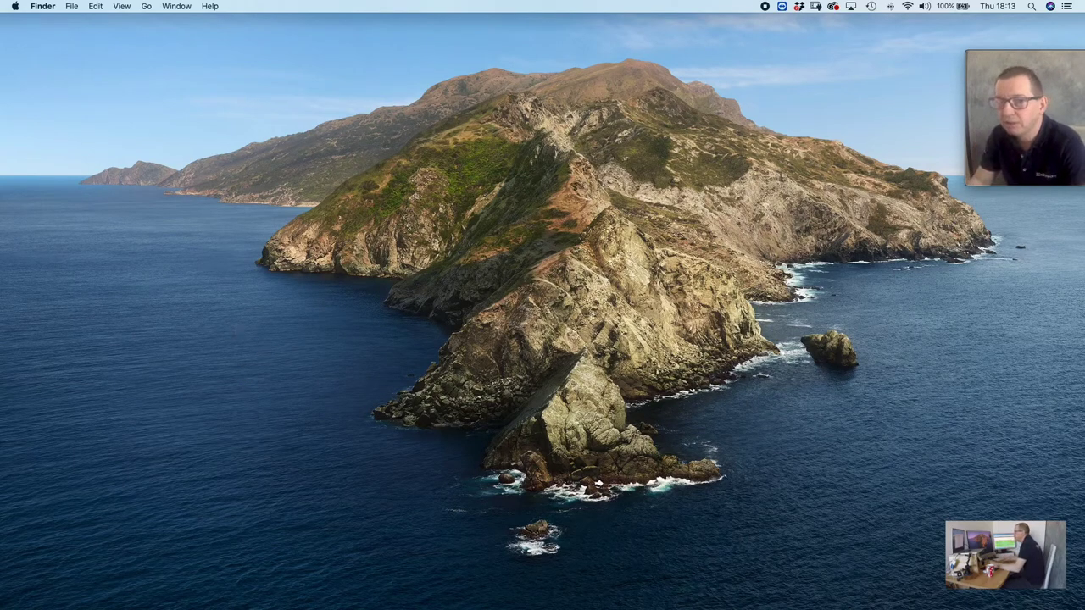
pyautogui.moveTo(99, 140); pyautogui.dragTo(358, 151)
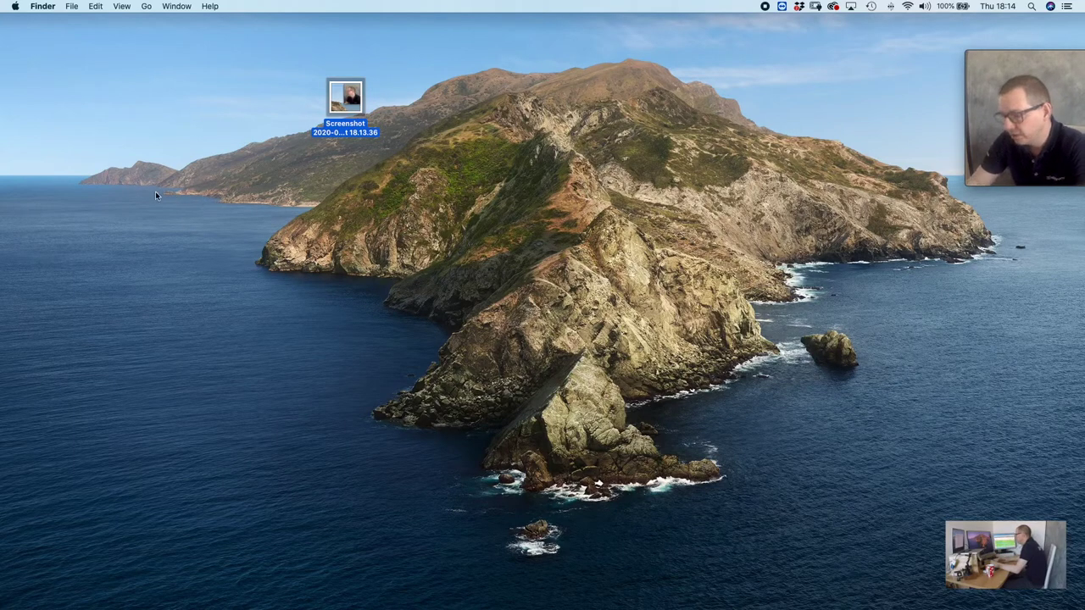
# Create a new folder on the desktop and name it Temp.
pyautogui.rightClick(103, 189)
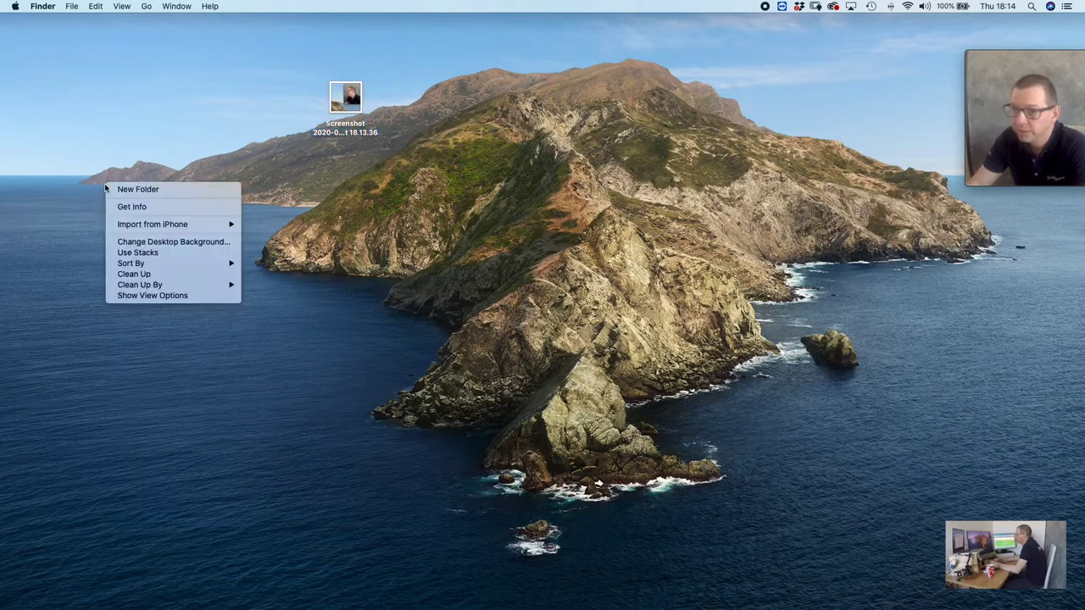
pyautogui.click(123, 186)
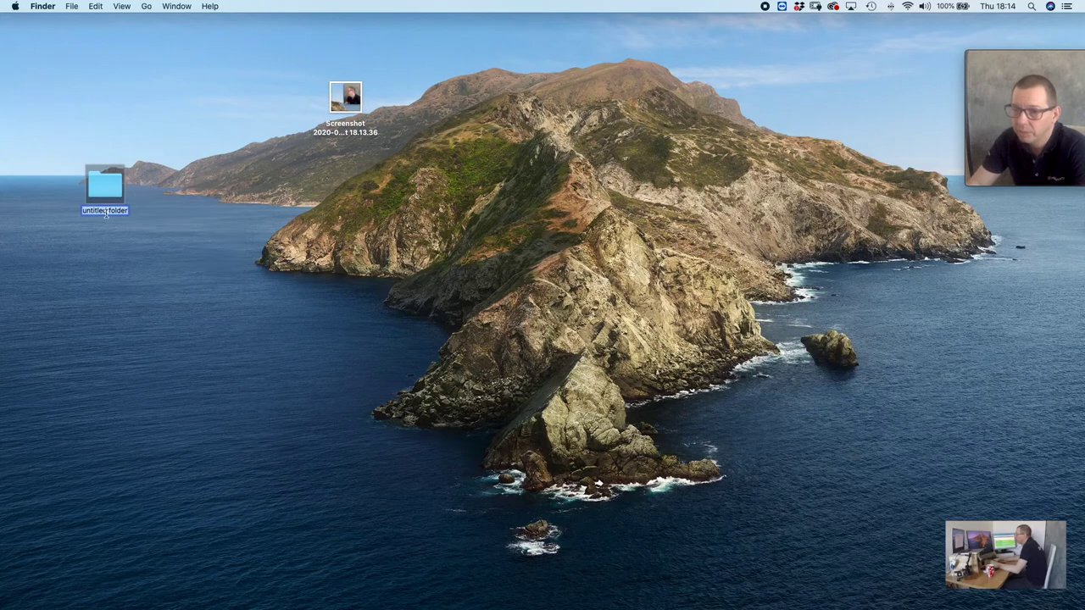
pyautogui.doubleClick(107, 210)
pyautogui.press('Return')
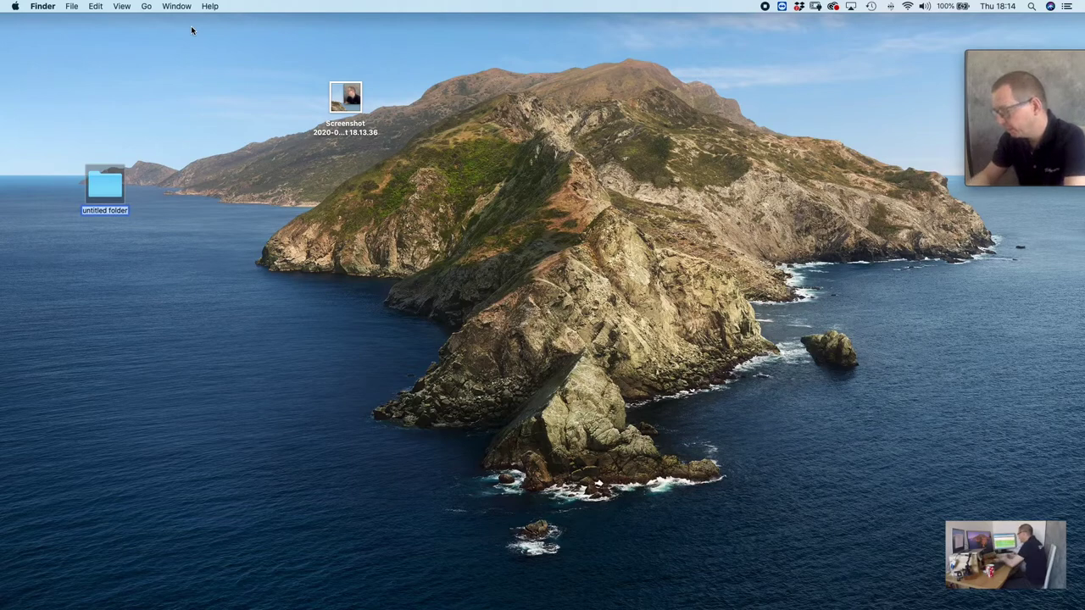
pyautogui.press('Return')
pyautogui.write('Temp')
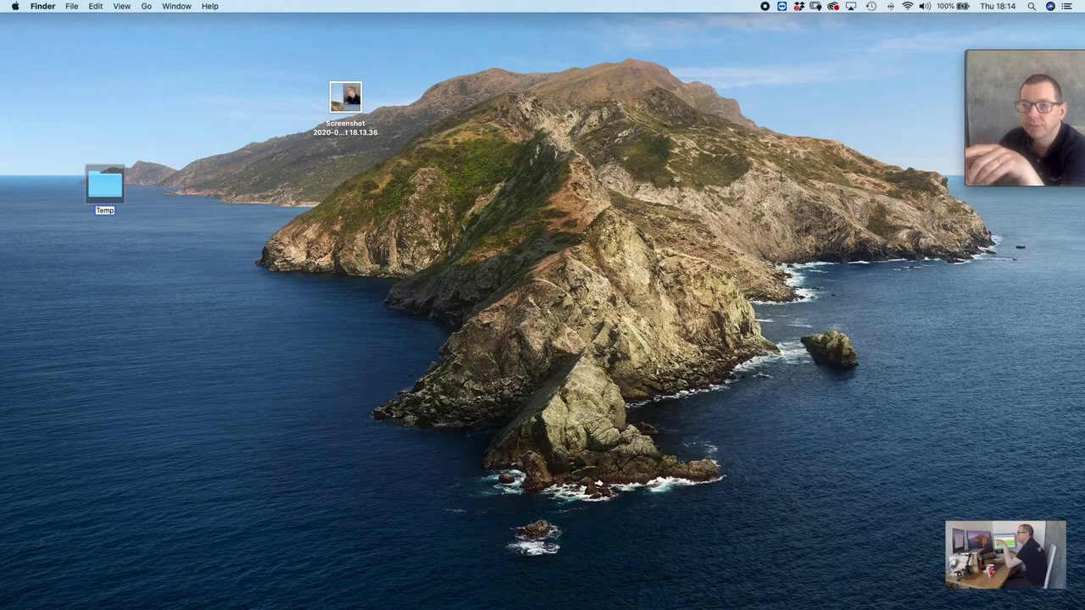
pyautogui.press('Return')
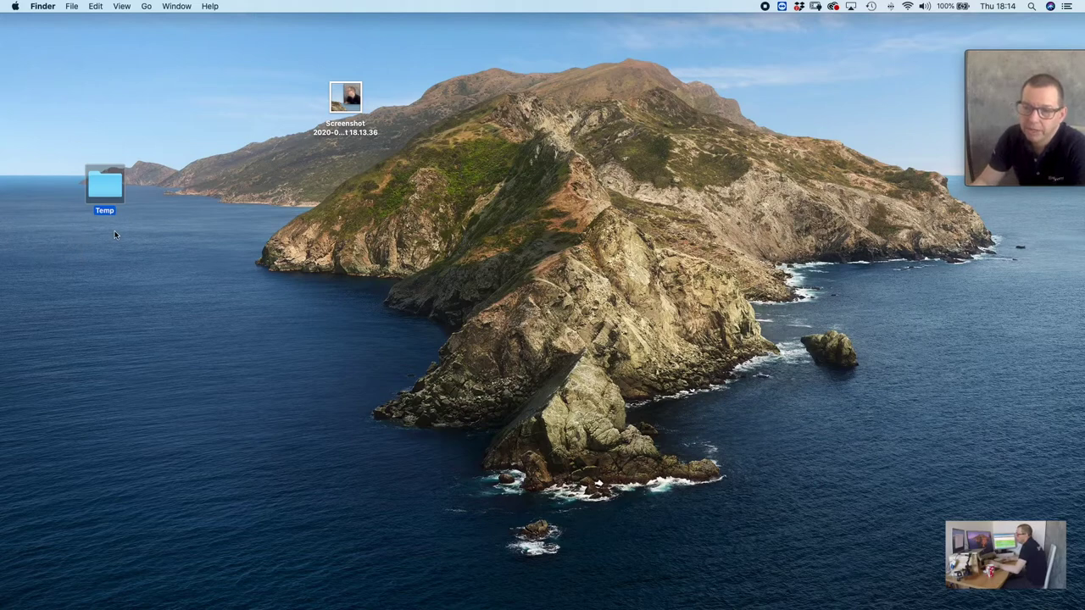
# Create a second desktop folder below Temp and name it Jpegs.
pyautogui.rightClick(95, 308)
pyautogui.click(114, 318)
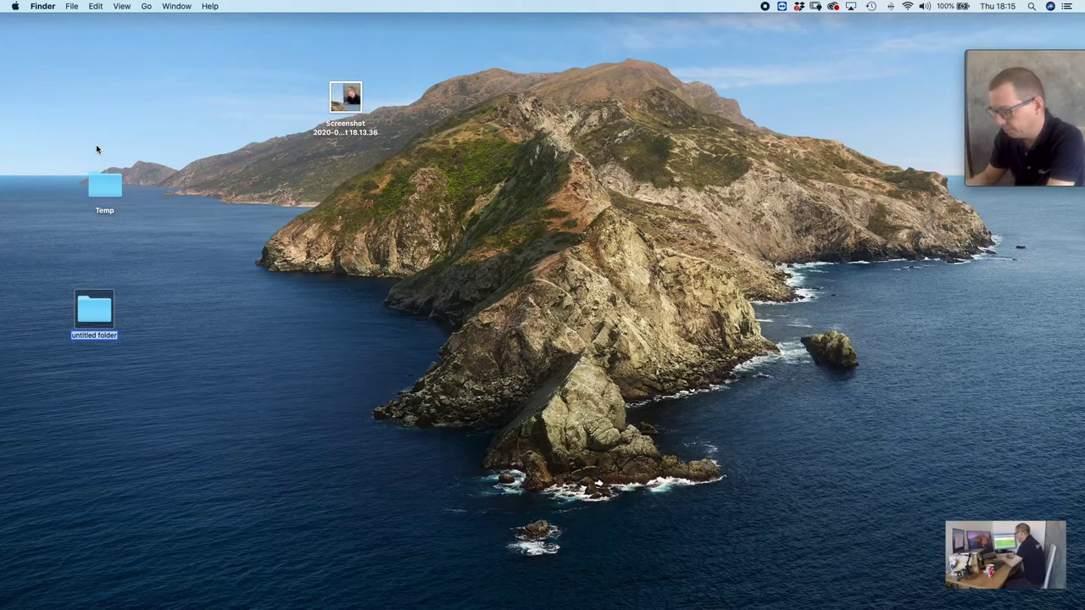
pyautogui.press('BackSpace')
pyautogui.write('Jpegs')
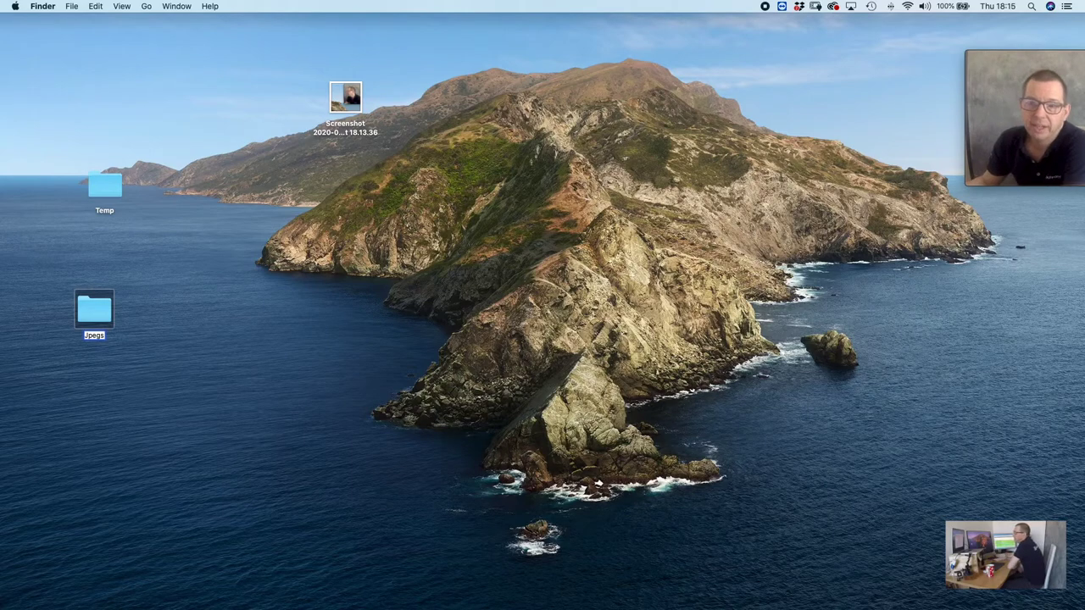
pyautogui.press('Return')
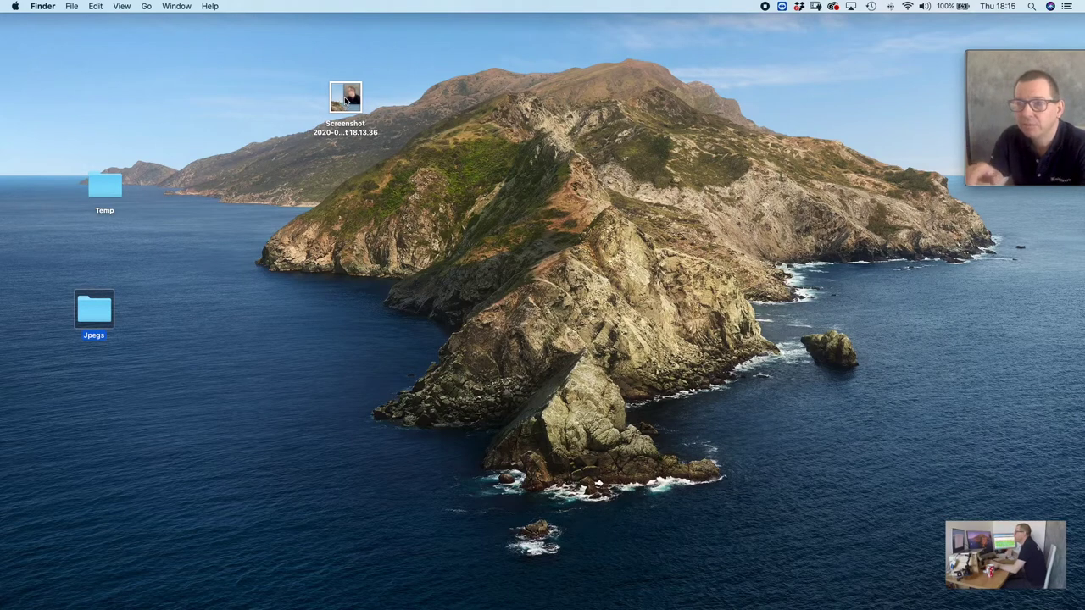
# Duplicate the screenshot file on the desktop and move the copy above the Temp folder, near the desktop's corner.
pyautogui.moveTo(315, 90); pyautogui.dragTo(332, 169)
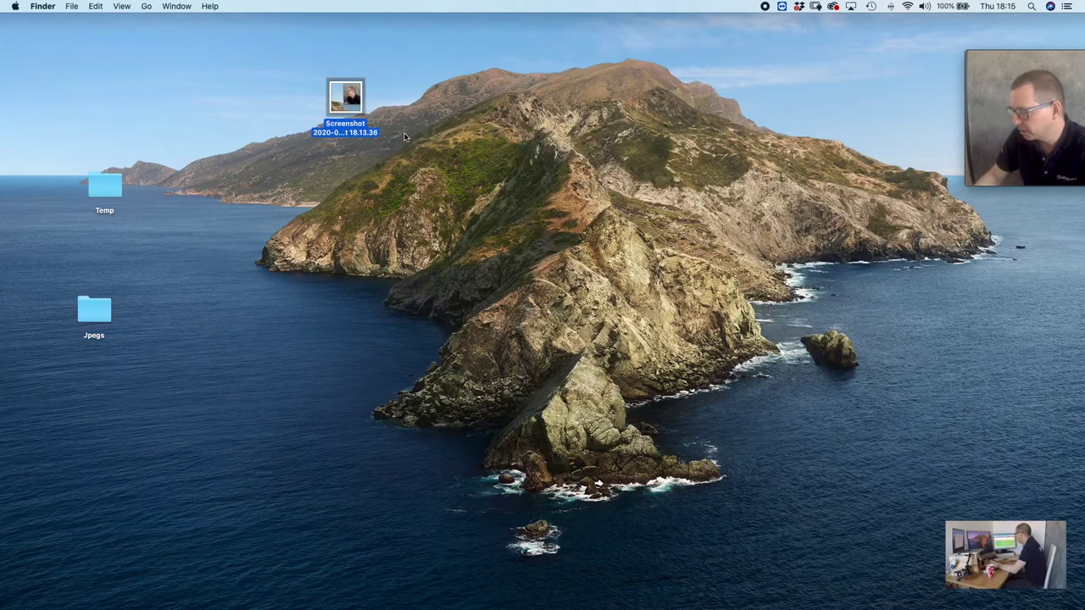
pyautogui.press('super+c')
pyautogui.press('super+c')
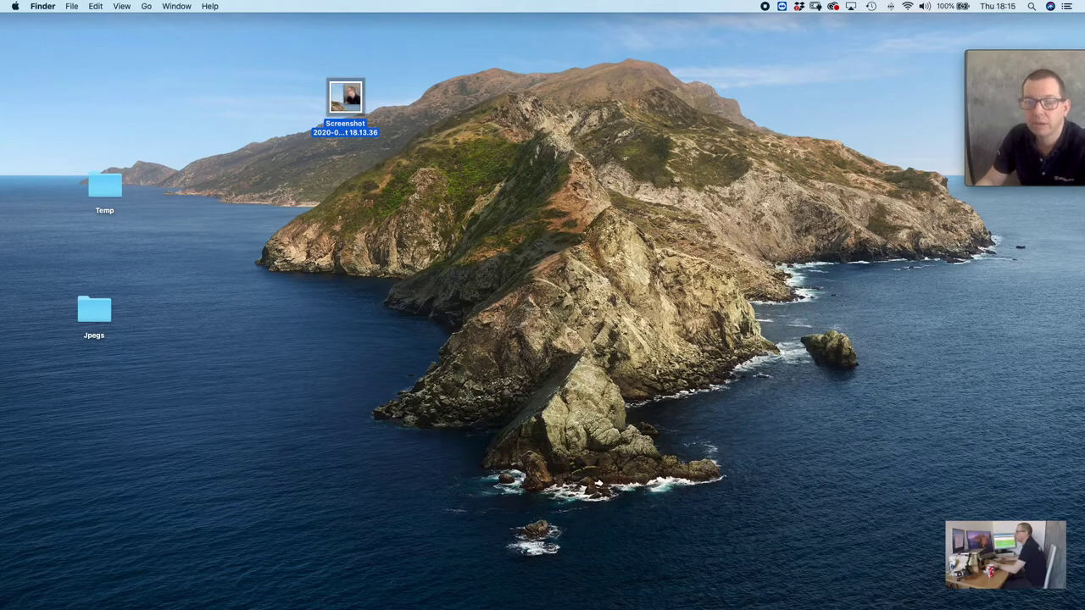
pyautogui.press('super+v')
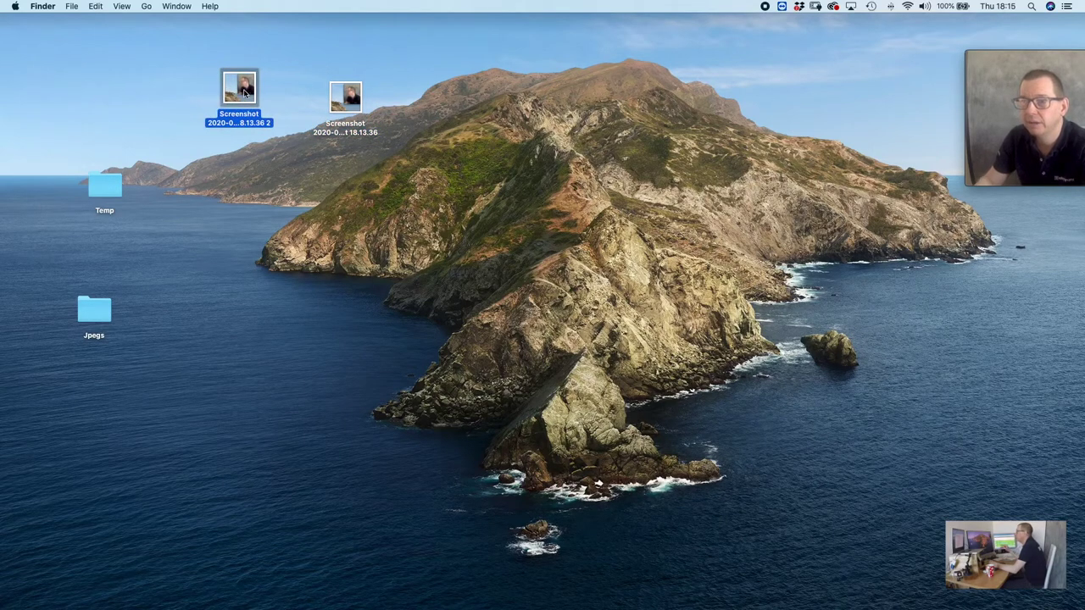
pyautogui.moveTo(237, 90); pyautogui.dragTo(41, 47)
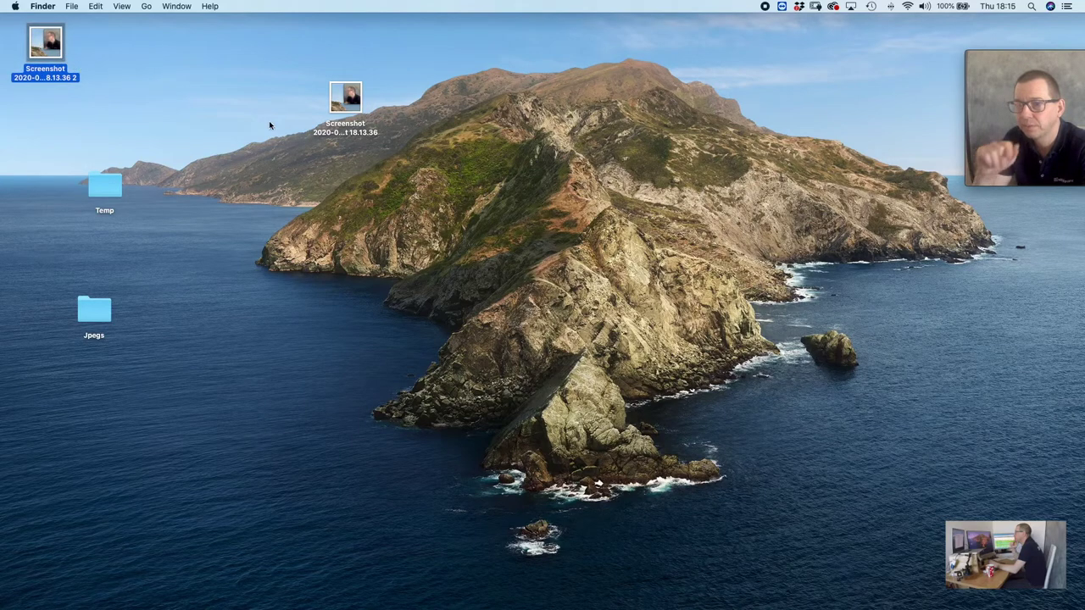
# Open the original screenshot in Photoshop and arrange the windows so the image sits inside the workspace with the desktop files visible.
pyautogui.click(346, 100)
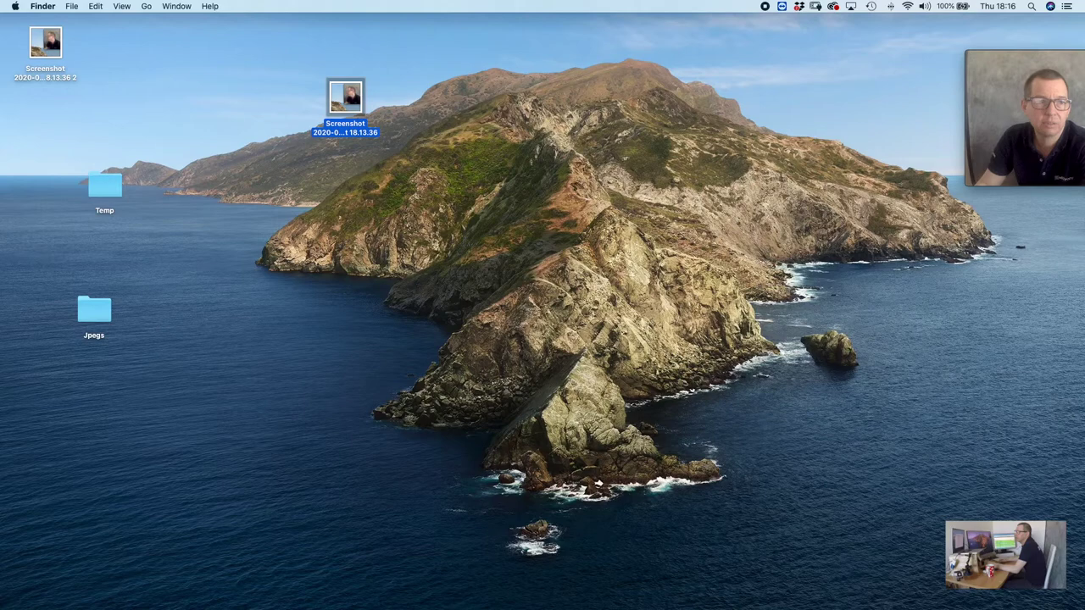
pyautogui.doubleClick(345, 100)
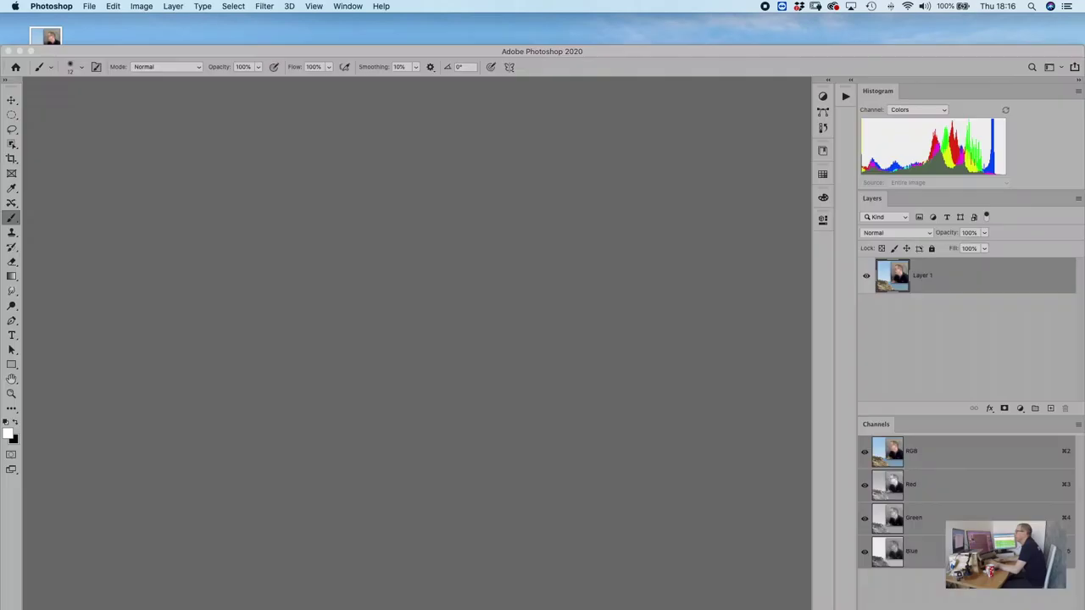
pyautogui.moveTo(141, 85); pyautogui.dragTo(408, 150)
pyautogui.moveTo(594, 60); pyautogui.dragTo(615, 174)
pyautogui.moveTo(1000, 66); pyautogui.dragTo(982, 35)
pyautogui.moveTo(644, 168); pyautogui.dragTo(666, 153)
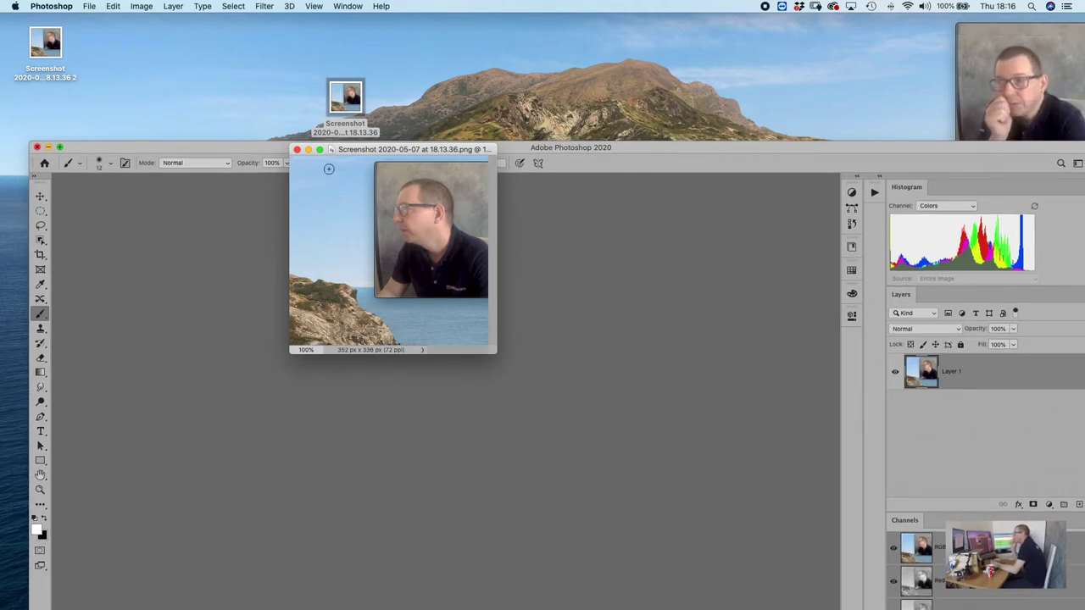
pyautogui.moveTo(348, 150); pyautogui.dragTo(290, 218)
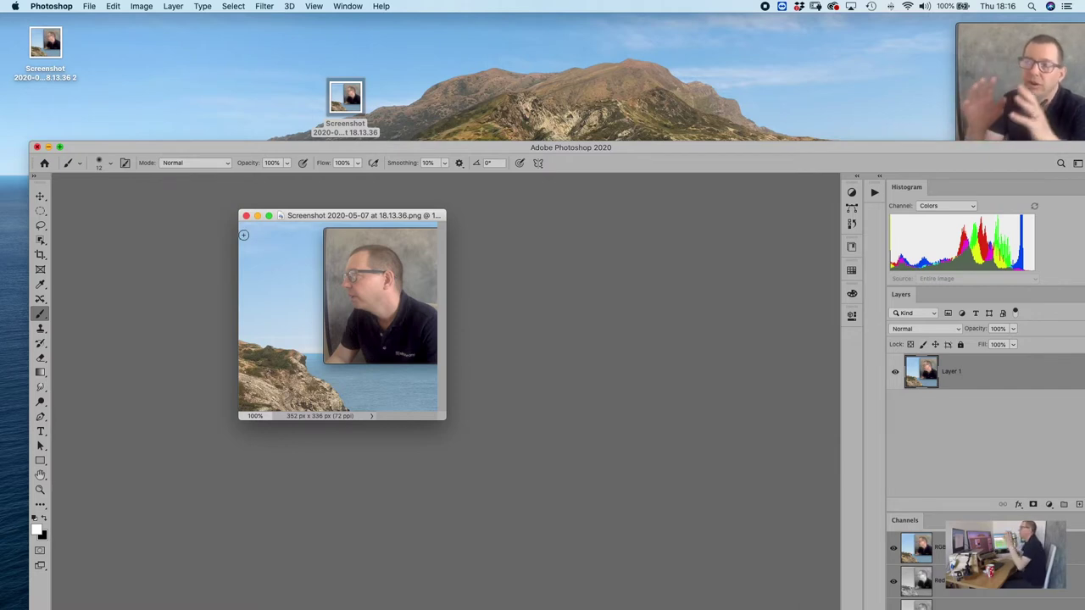
# Turn off Button Mode to show the actions as an editable list, and start a new action set.
pyautogui.click(874, 193)
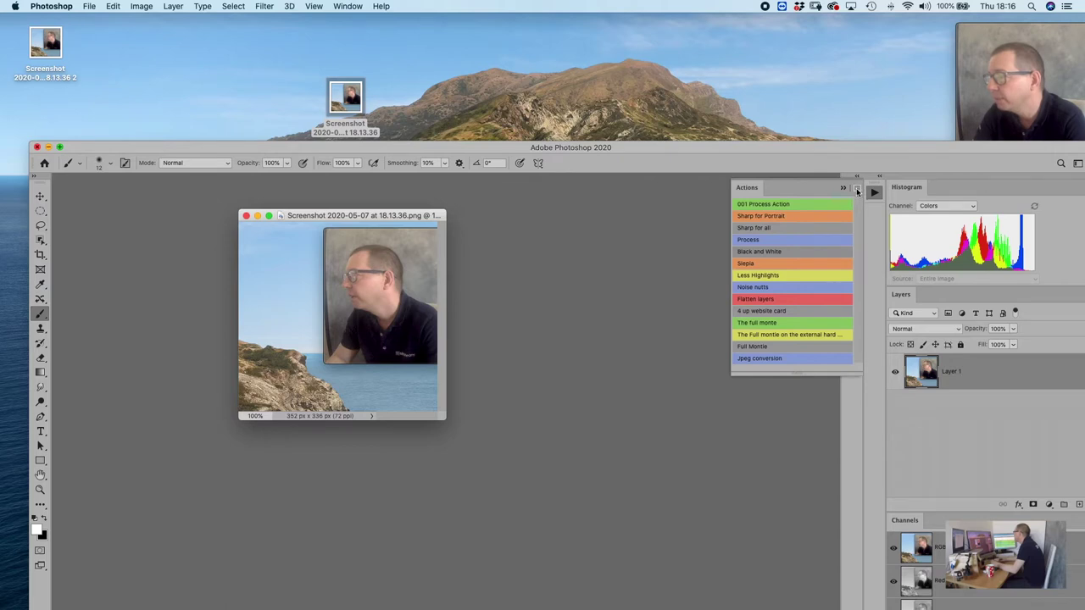
pyautogui.click(857, 191)
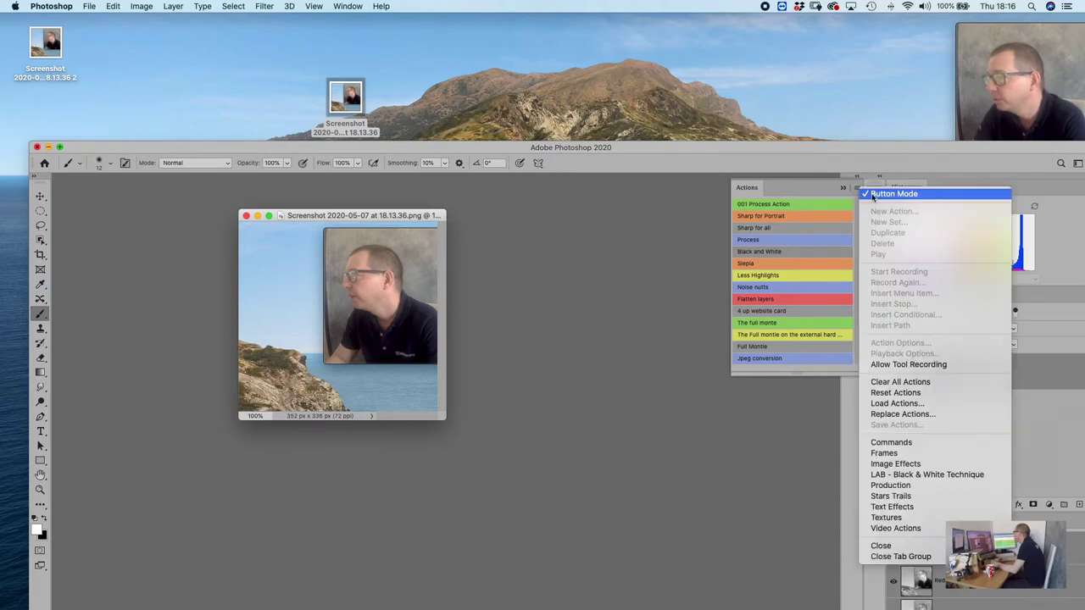
pyautogui.click(873, 193)
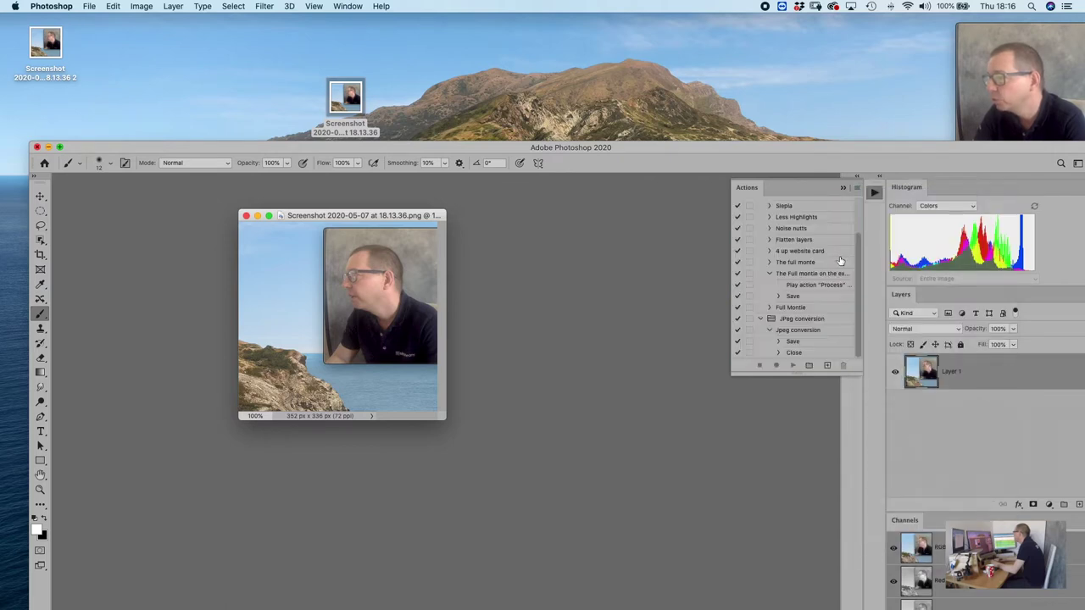
pyautogui.click(827, 366)
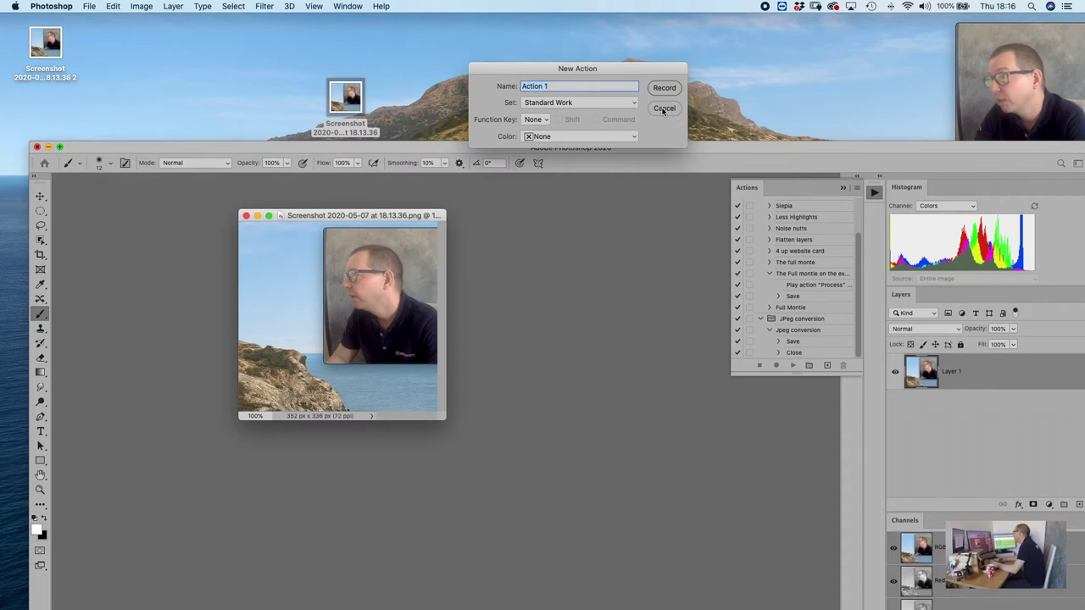
pyautogui.click(663, 108)
pyautogui.click(808, 365)
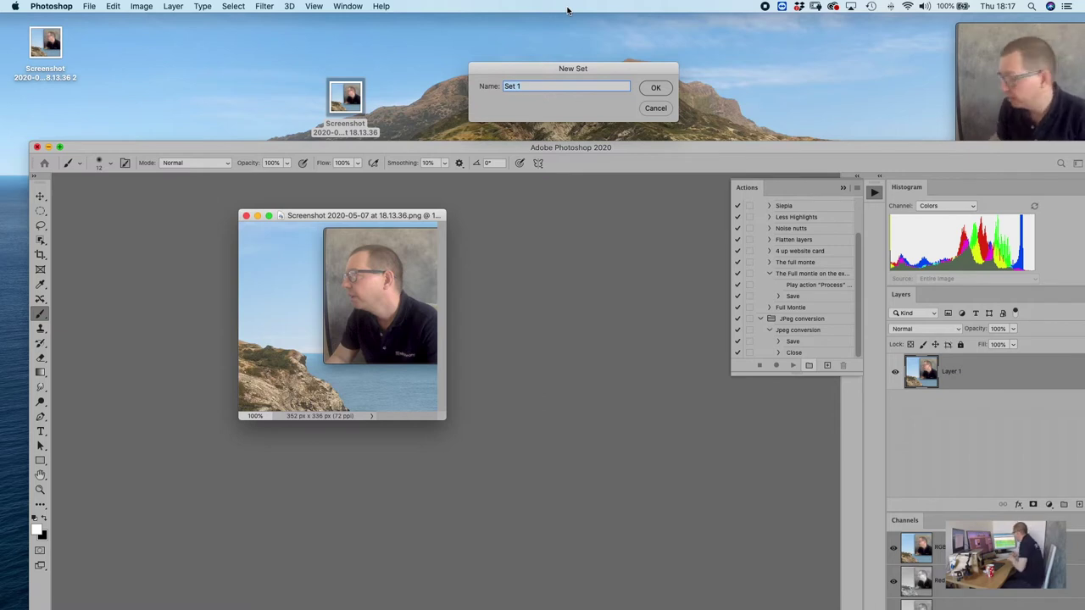
pyautogui.write('Jpeg Co')
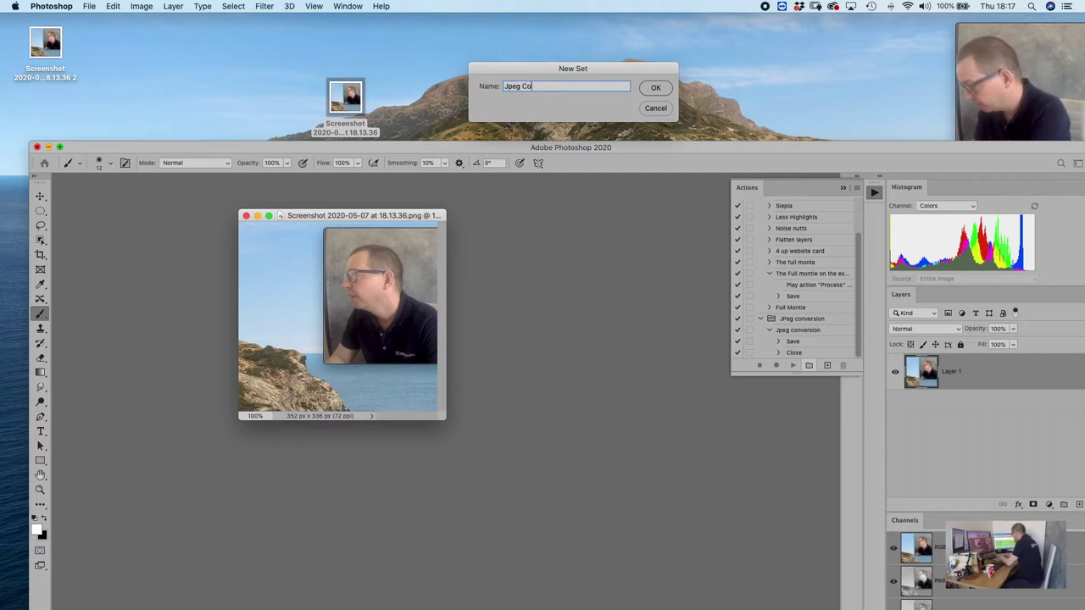
pyautogui.write('nversio')
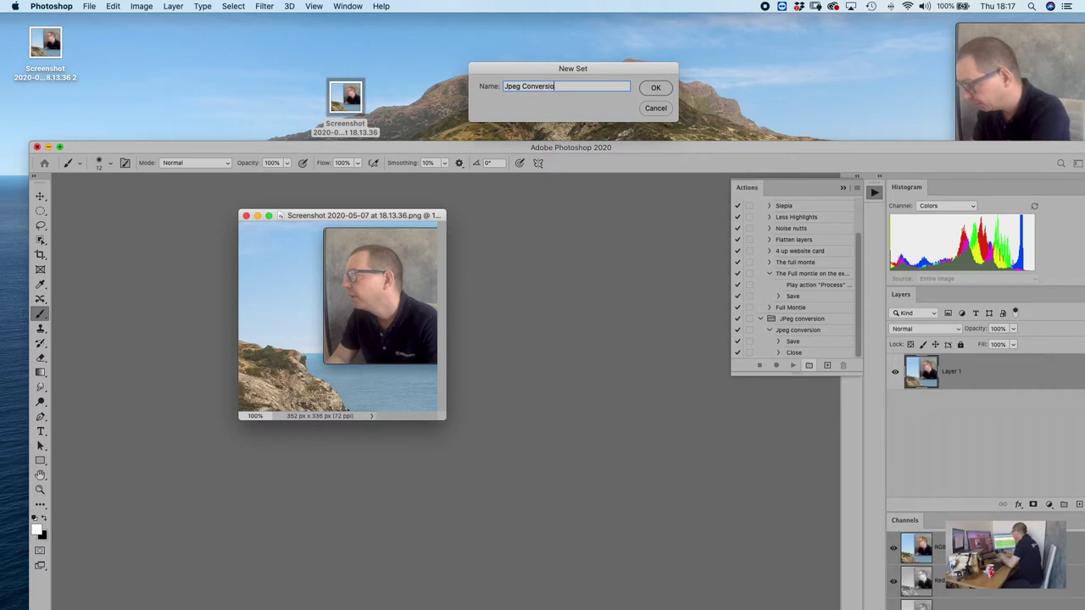
pyautogui.write('n')
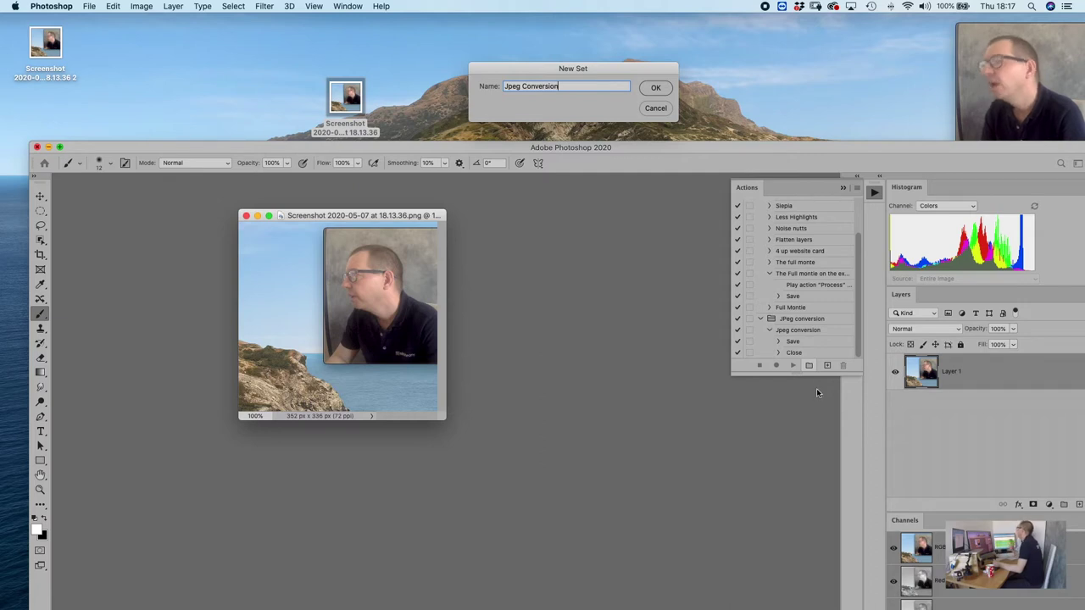
pyautogui.press('BackSpace')
pyautogui.press('BackSpace')
pyautogui.press('BackSpace')
pyautogui.press('BackSpace')
pyautogui.press('BackSpace')
pyautogui.press('BackSpace')
pyautogui.press('BackSpace')
pyautogui.press('BackSpace')
pyautogui.press('BackSpace')
pyautogui.press('BackSpace')
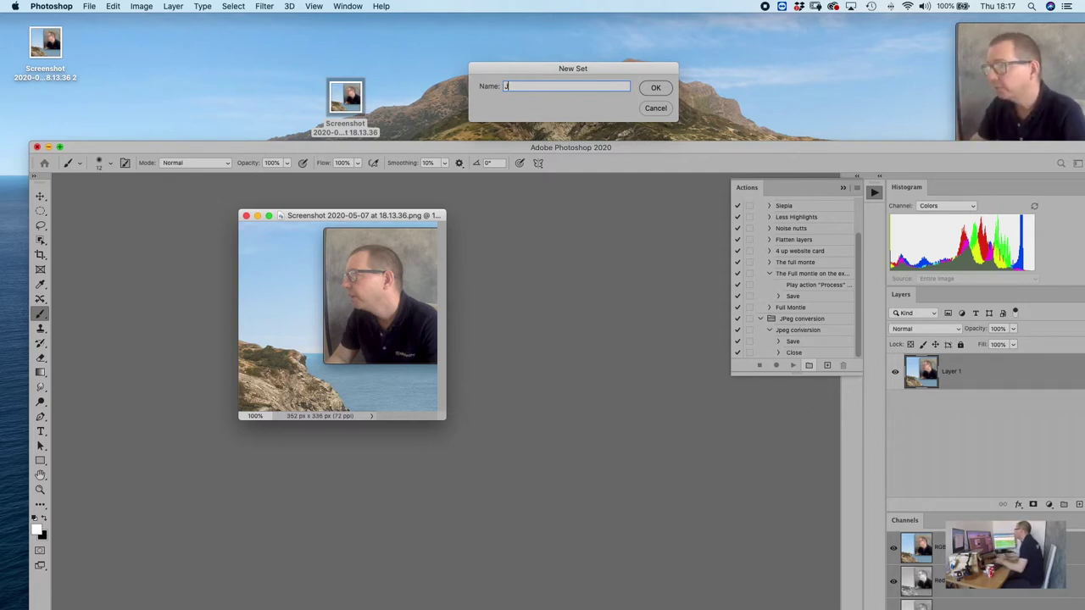
pyautogui.press('BackSpace')
# Name the new action set PICZ Jpeg and create it.
pyautogui.write('Pl')
pyautogui.write('C')
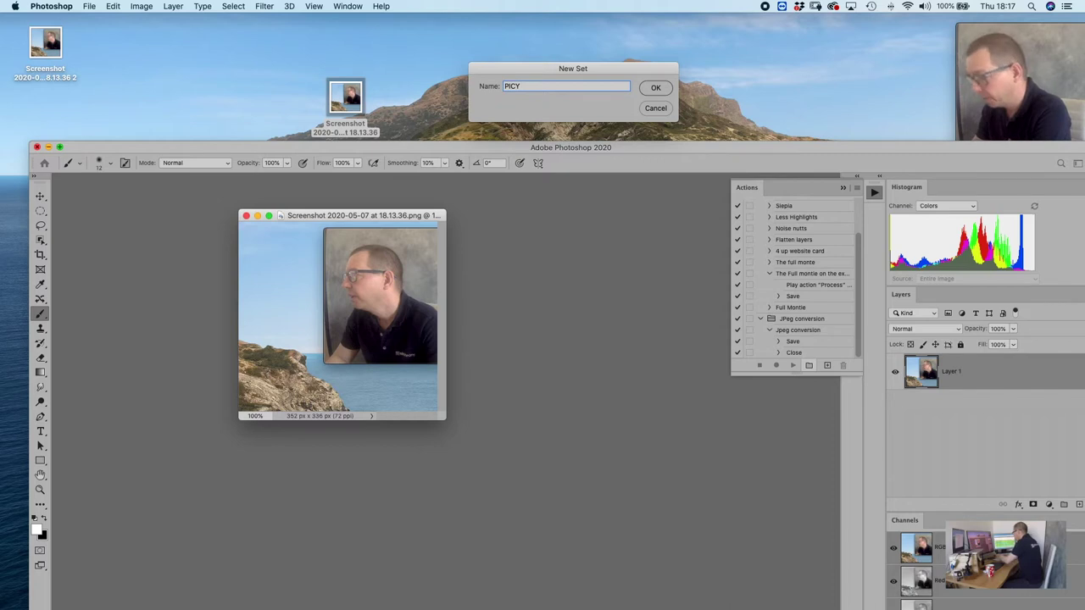
pyautogui.write('Z Jpeg')
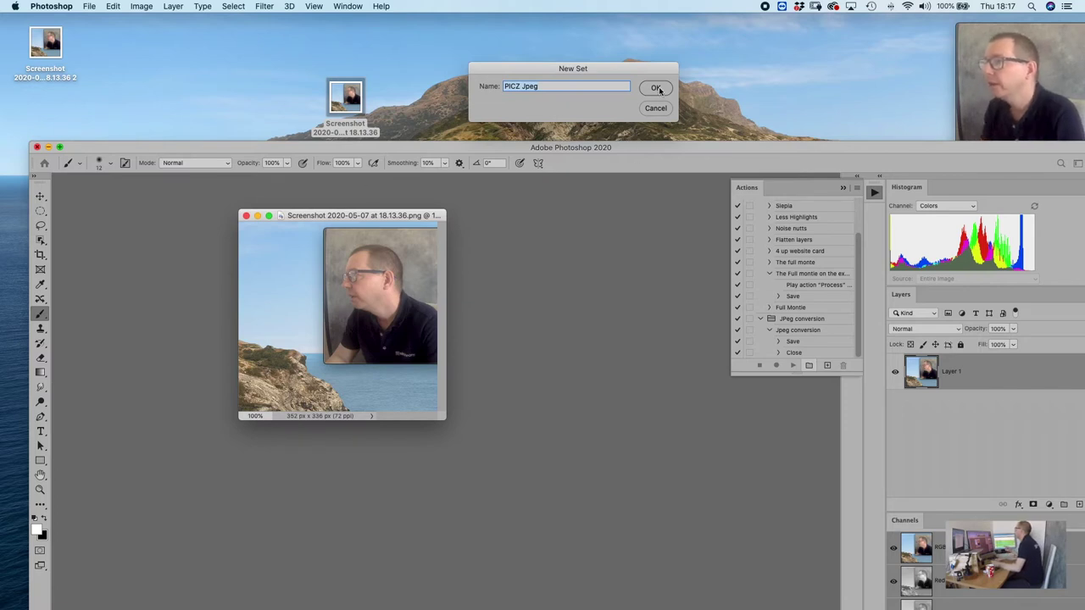
pyautogui.click(653, 87)
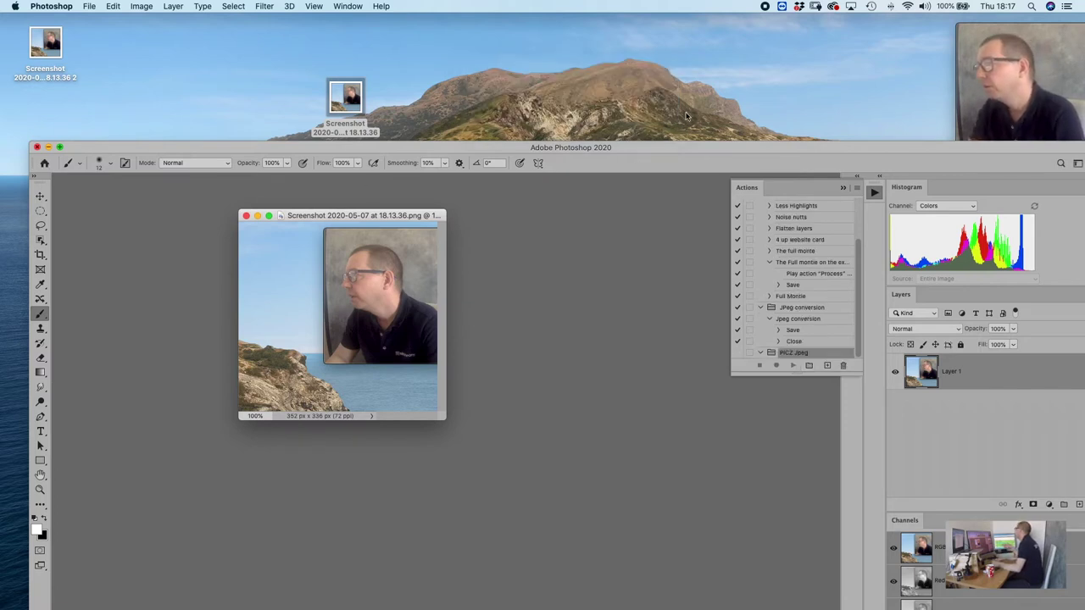
# Collapse the expanded JPeg conversion and standard action sets so that only the set names are listed above PICZ Jpeg.
pyautogui.click(760, 308)
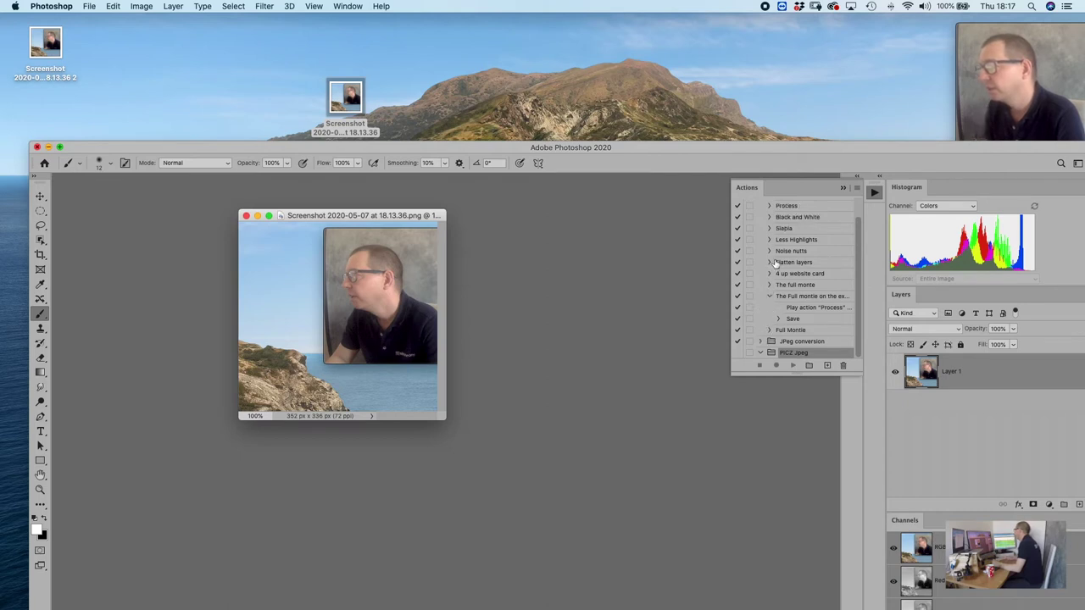
pyautogui.scroll(2, 773, 268)
pyautogui.click(759, 216)
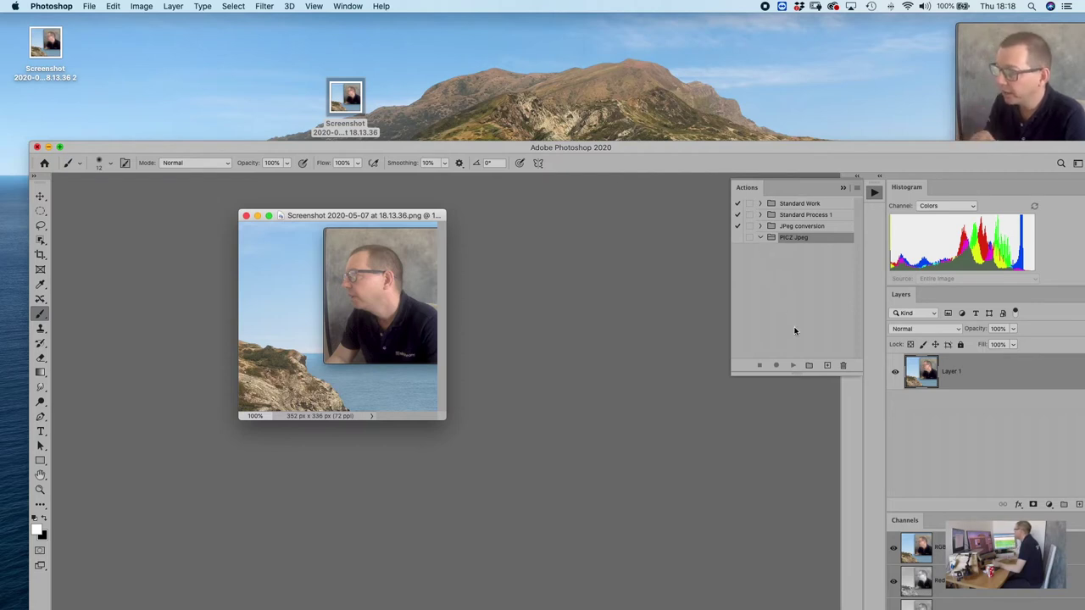
# Create a violet action named Conversion to Jpeg in the PICZ Jpeg set and start recording it.
pyautogui.click(827, 365)
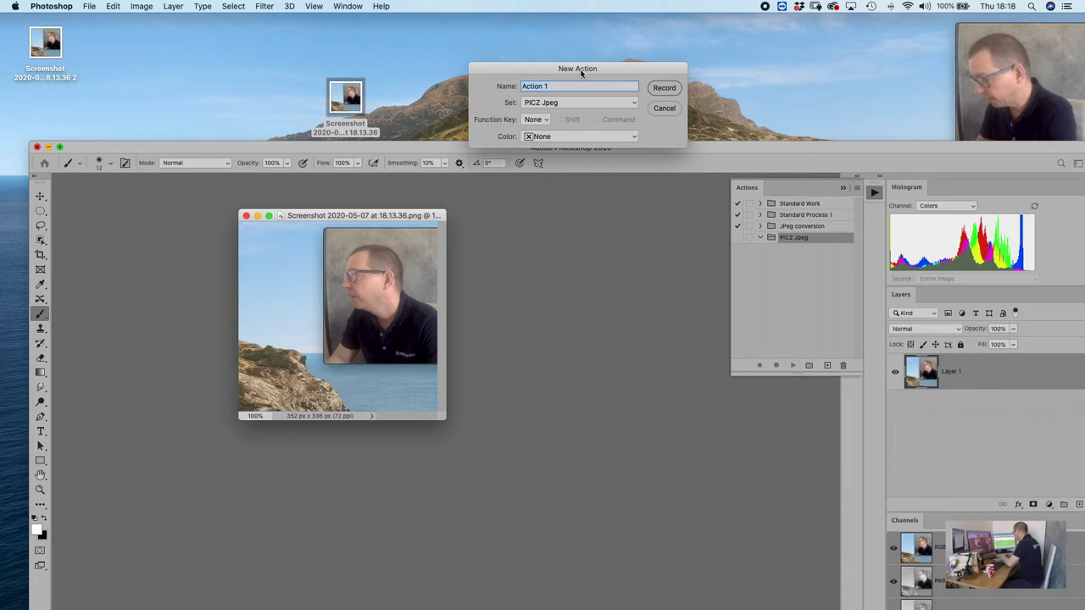
pyautogui.write('Convers')
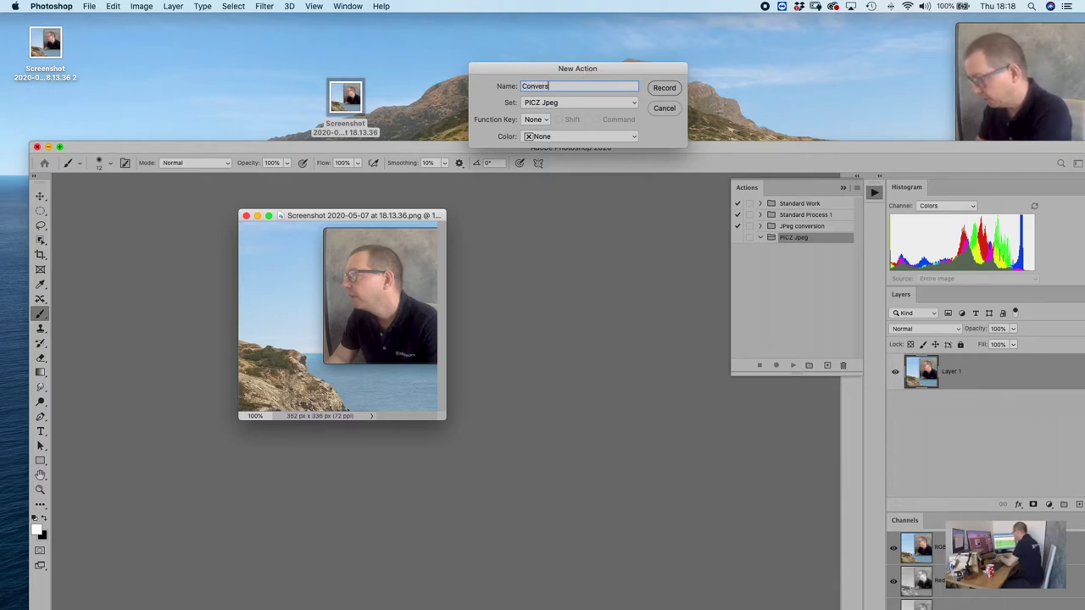
pyautogui.write('ion to')
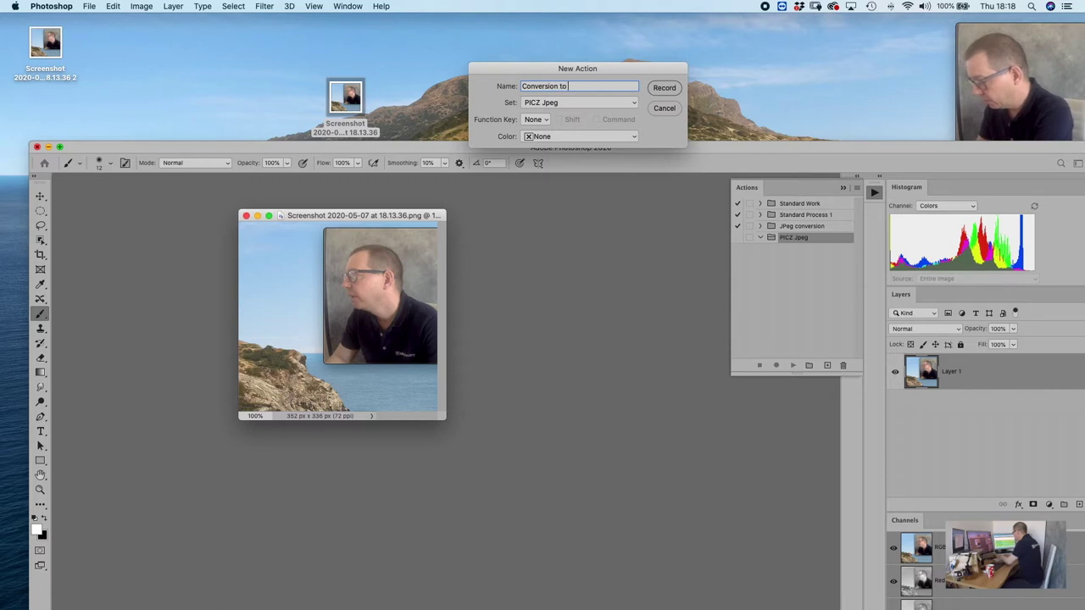
pyautogui.write(' Jpeg')
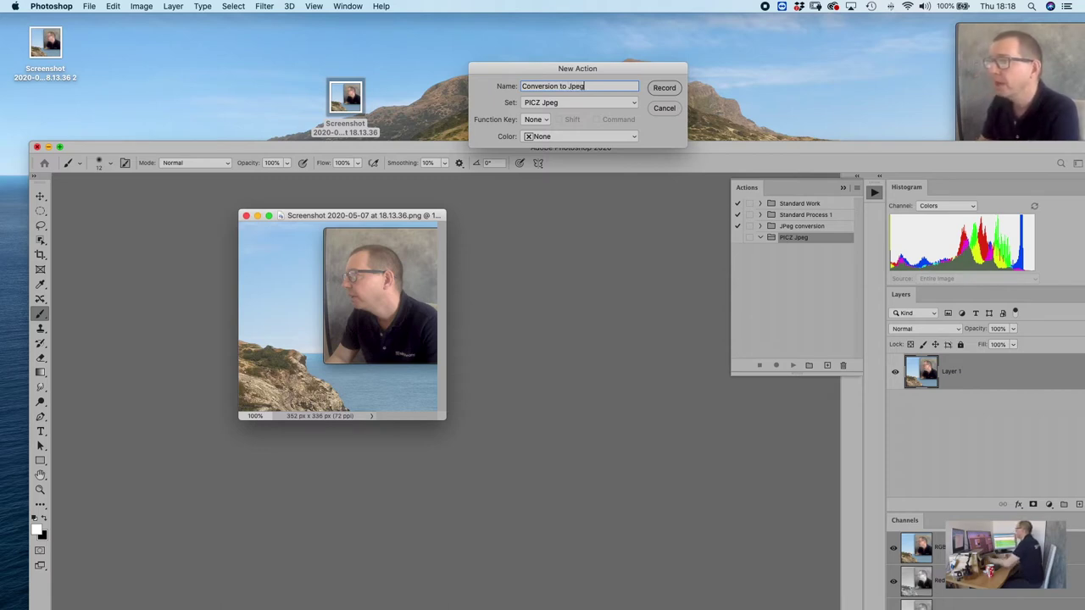
pyautogui.click(561, 138)
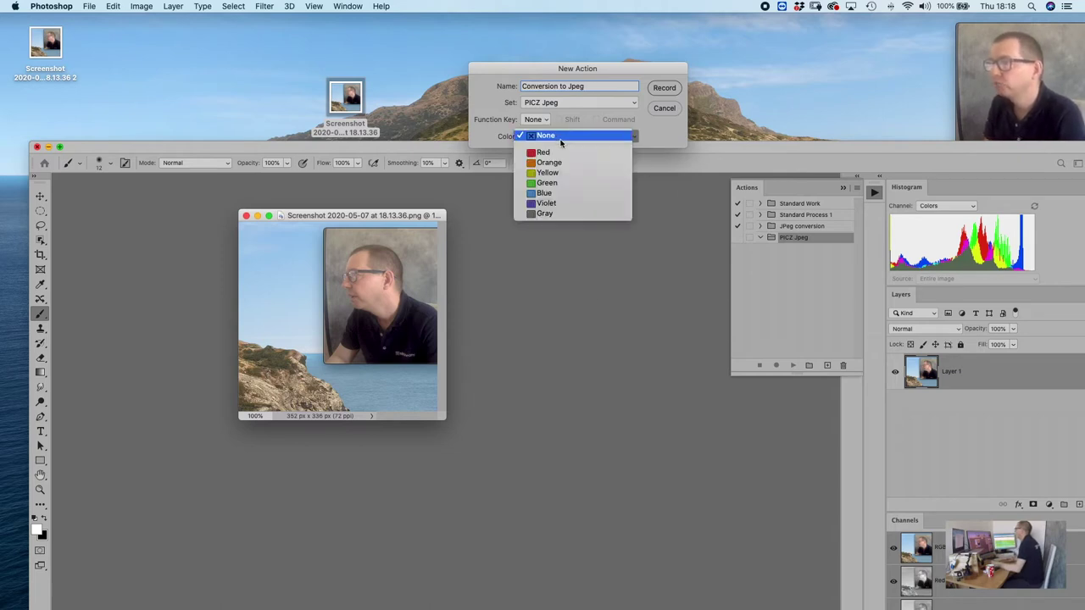
pyautogui.click(551, 205)
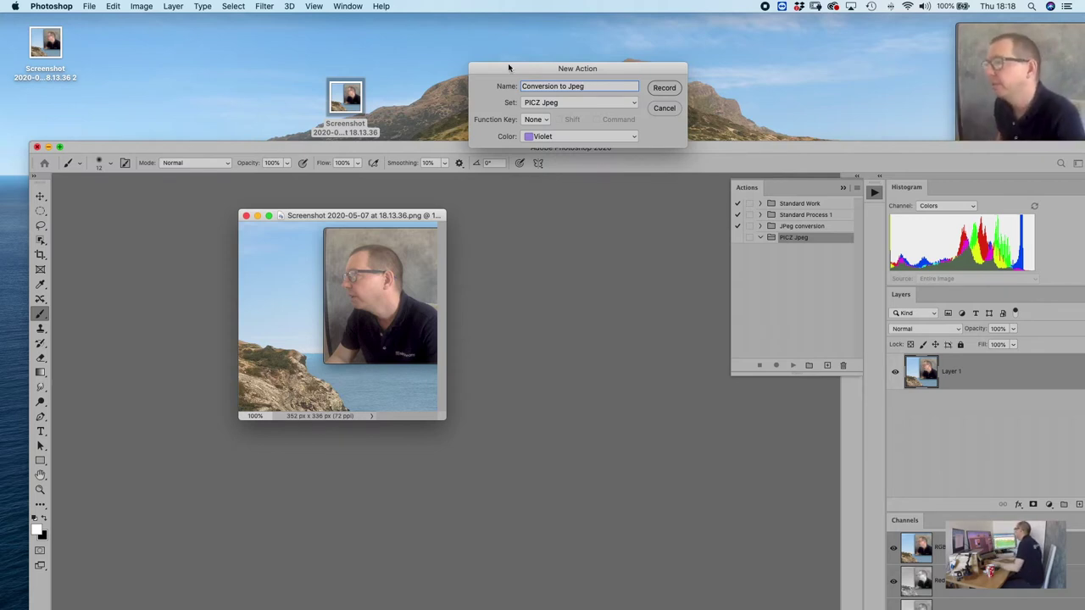
pyautogui.click(663, 90)
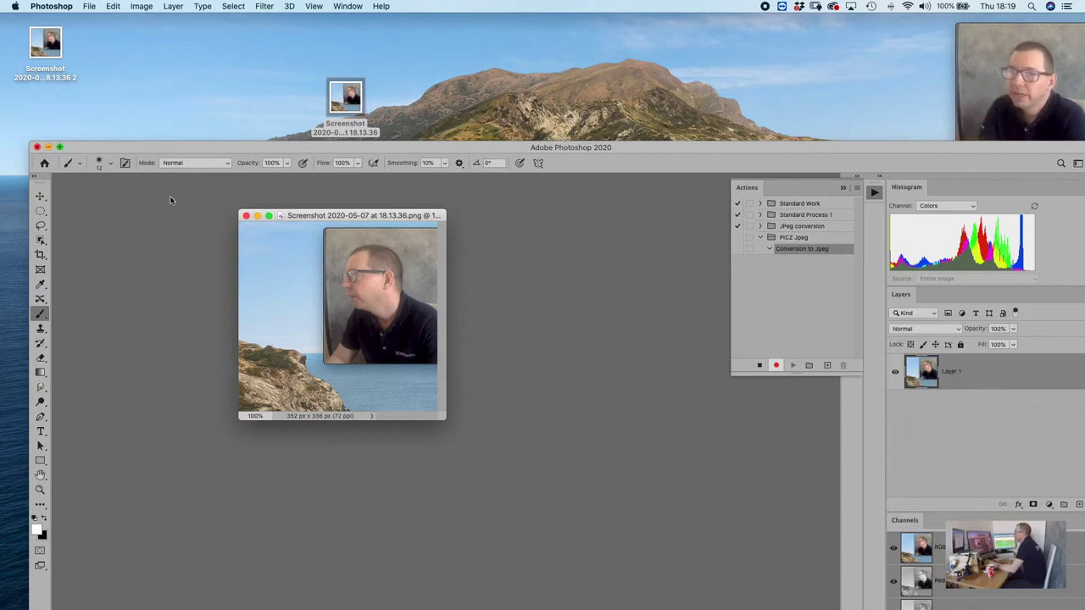
# Start saving the open screenshot under Save As and set its format to JPEG.
pyautogui.click(173, 7)
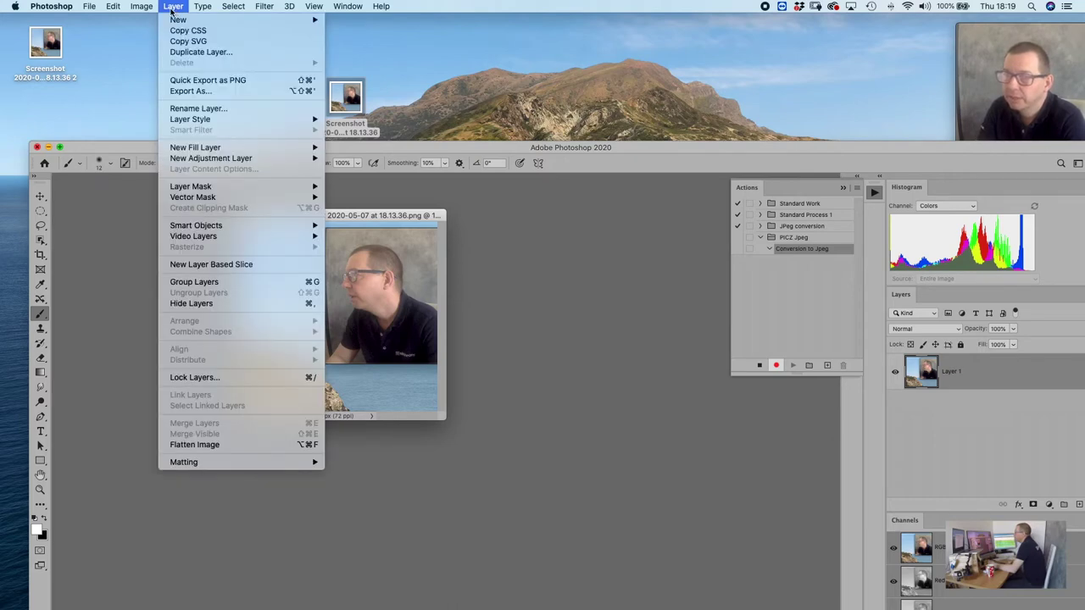
pyautogui.moveTo(132, 9)
pyautogui.moveTo(89, 7)
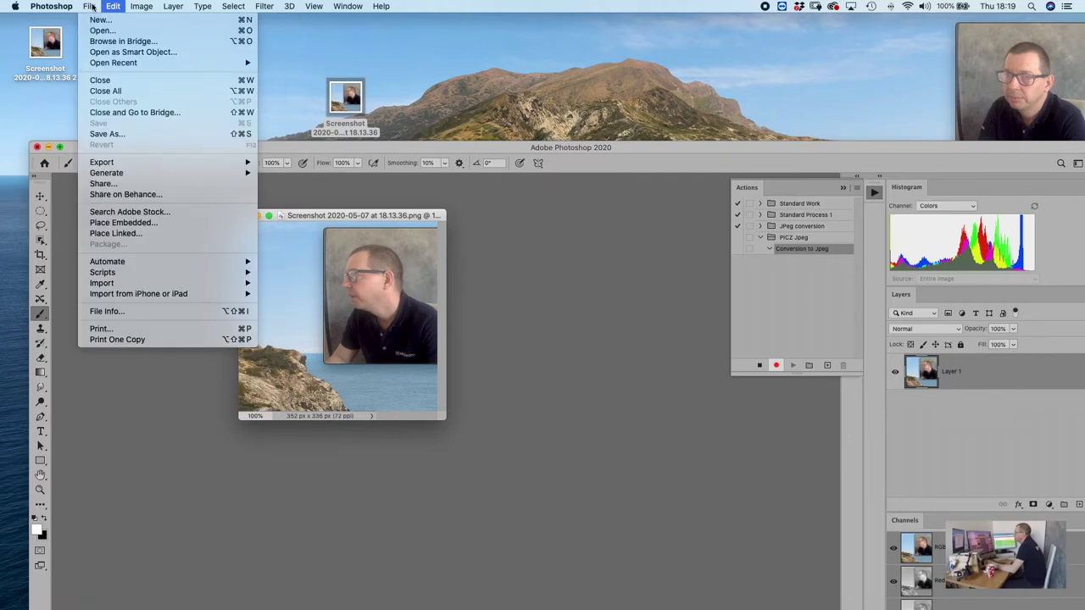
pyautogui.click(102, 134)
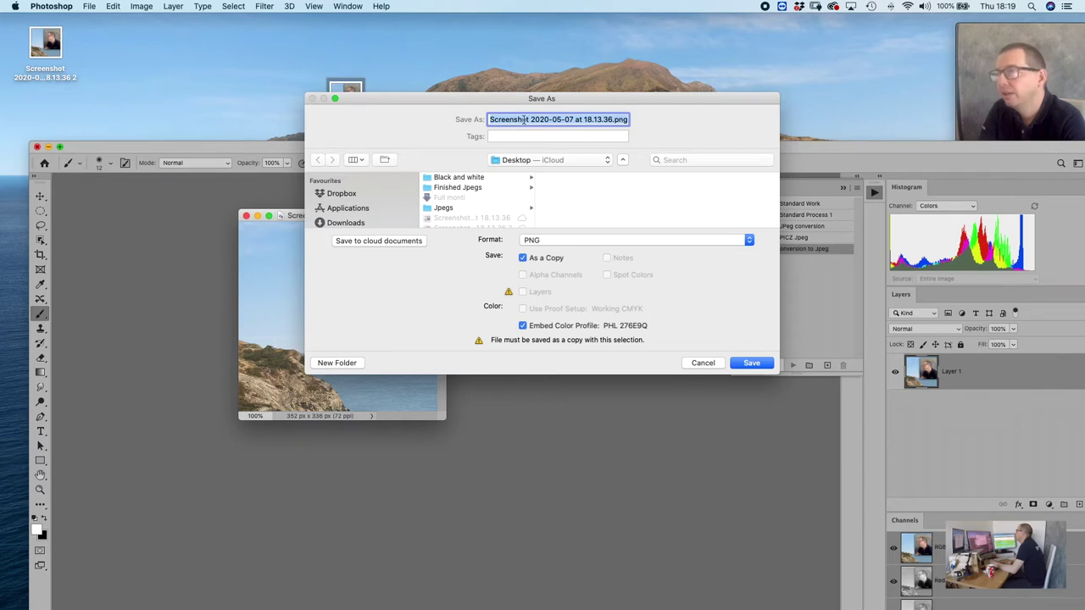
pyautogui.click(552, 243)
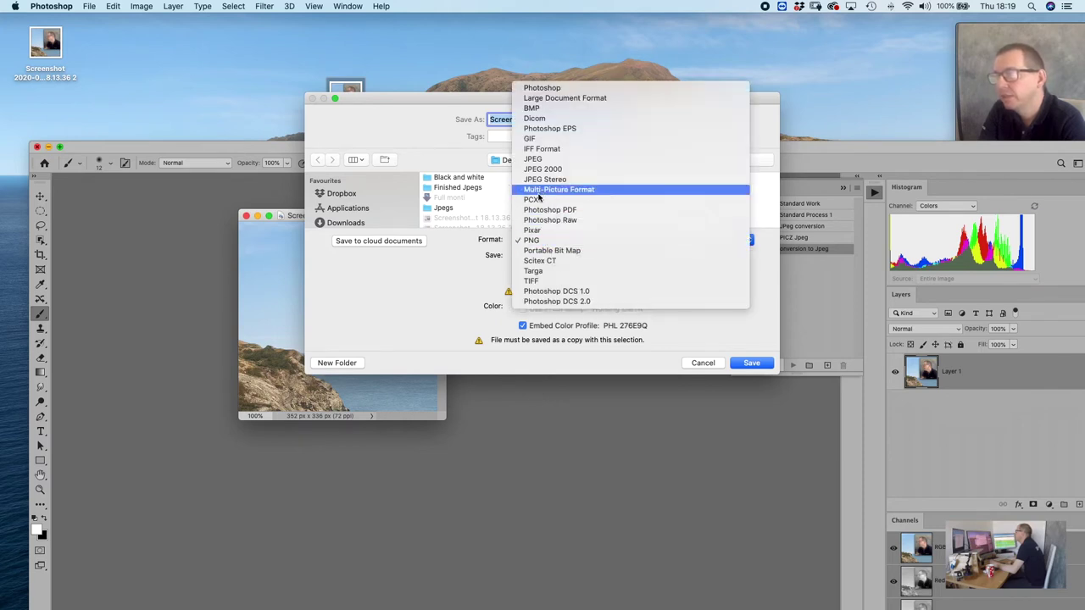
pyautogui.click(536, 159)
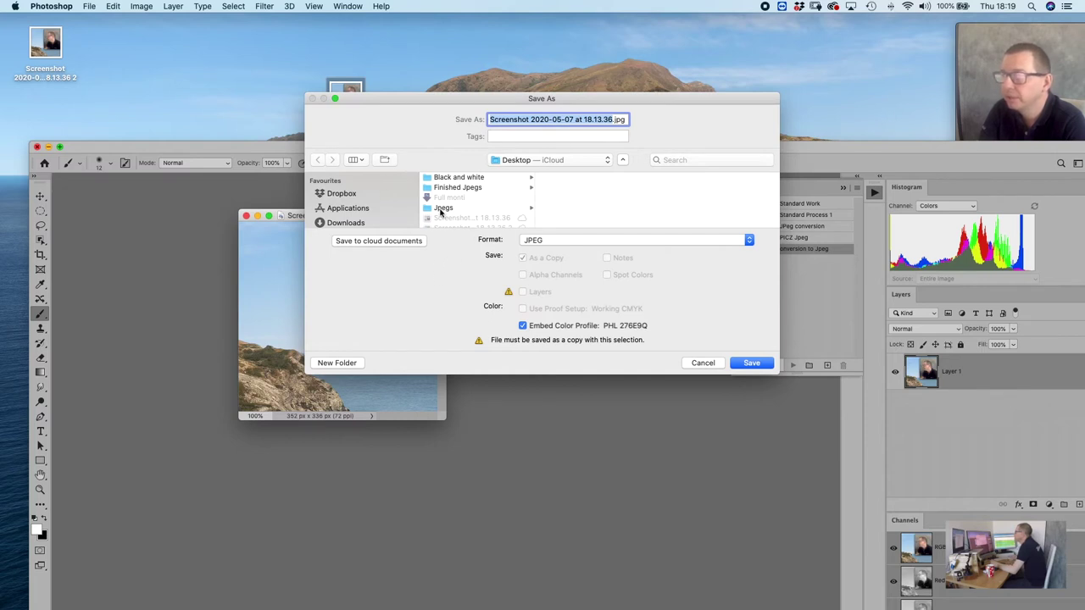
# Choose the Jpegs folder on the Desktop as the save destination.
pyautogui.scroll(-3, 451, 206)
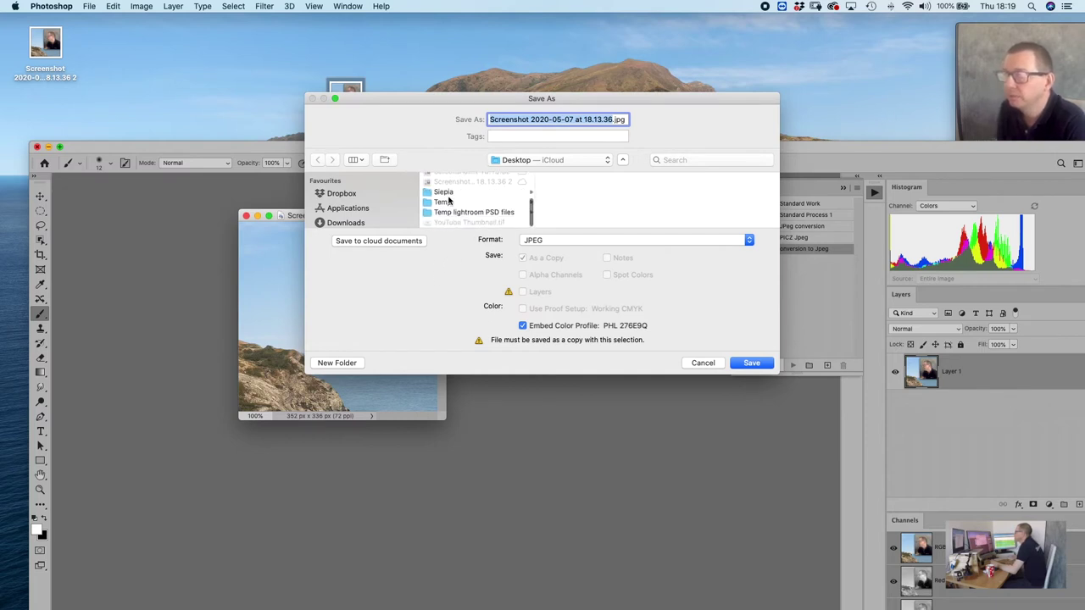
pyautogui.scroll(3, 446, 203)
pyautogui.scroll(-4, 446, 201)
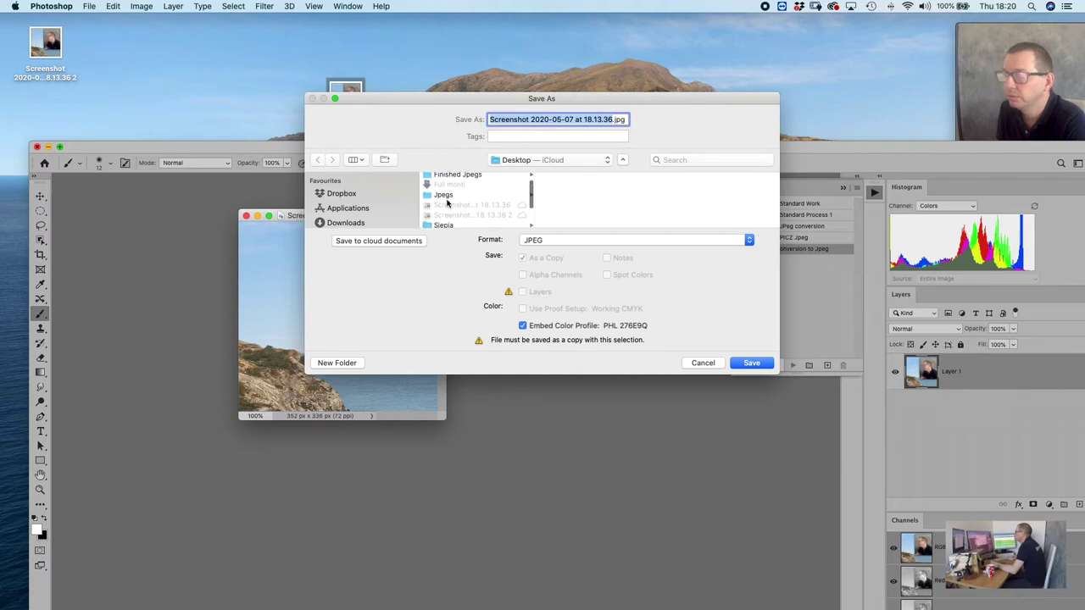
pyautogui.scroll(-2, 360, 203)
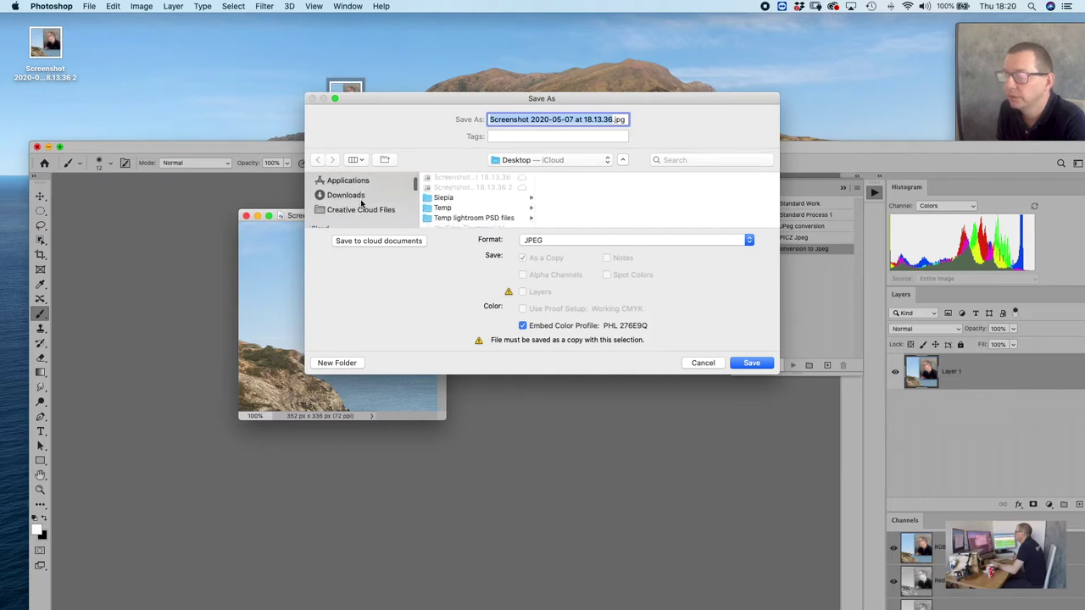
pyautogui.scroll(2, 360, 204)
pyautogui.scroll(-2, 359, 205)
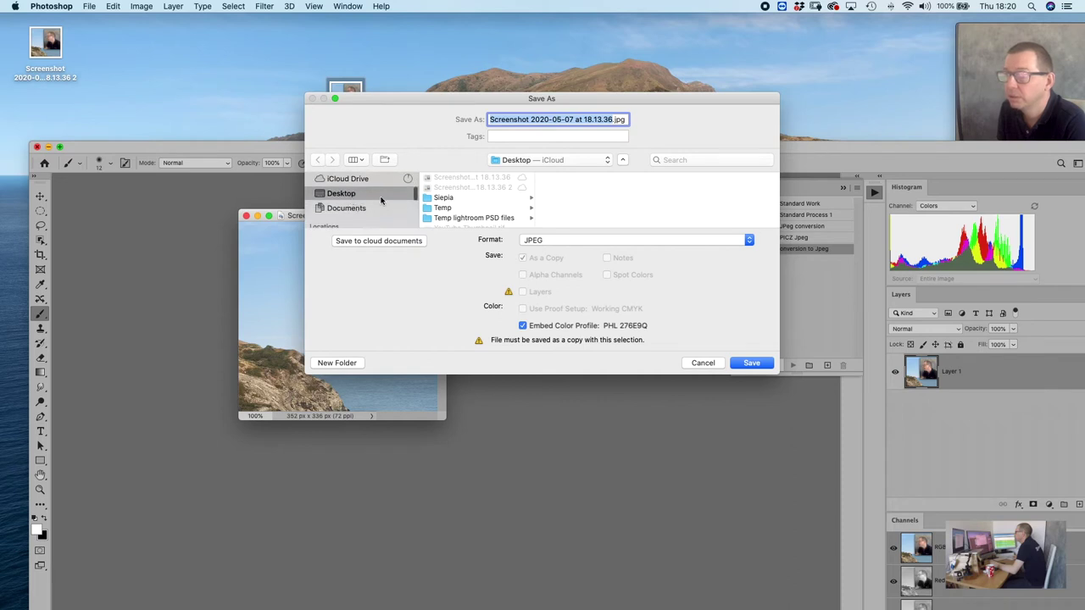
pyautogui.scroll(-1, 445, 203)
pyautogui.scroll(2, 445, 203)
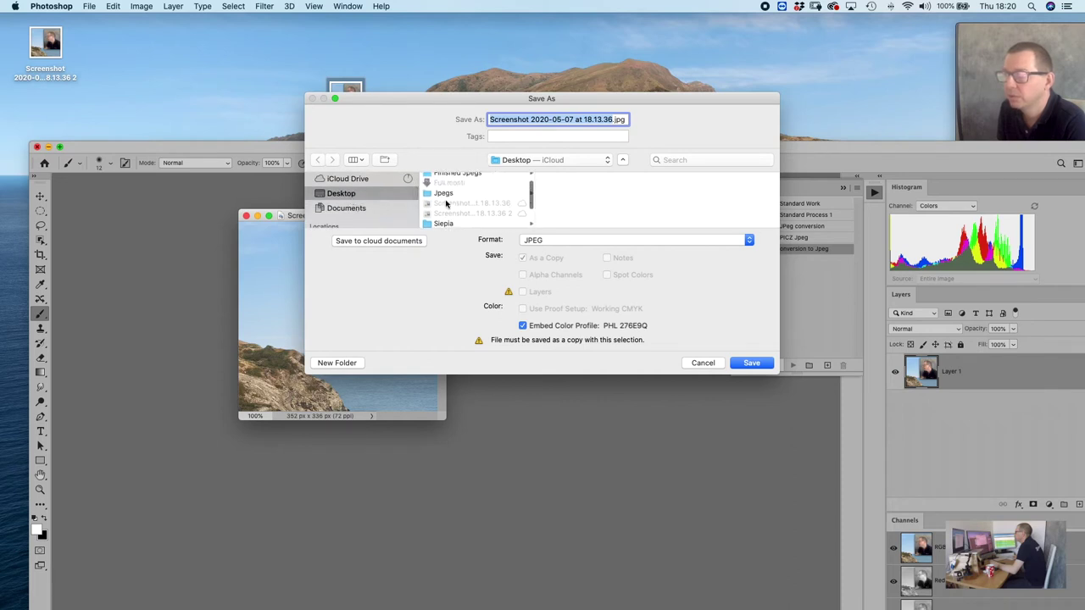
pyautogui.scroll(1, 447, 204)
pyautogui.scroll(-1, 447, 203)
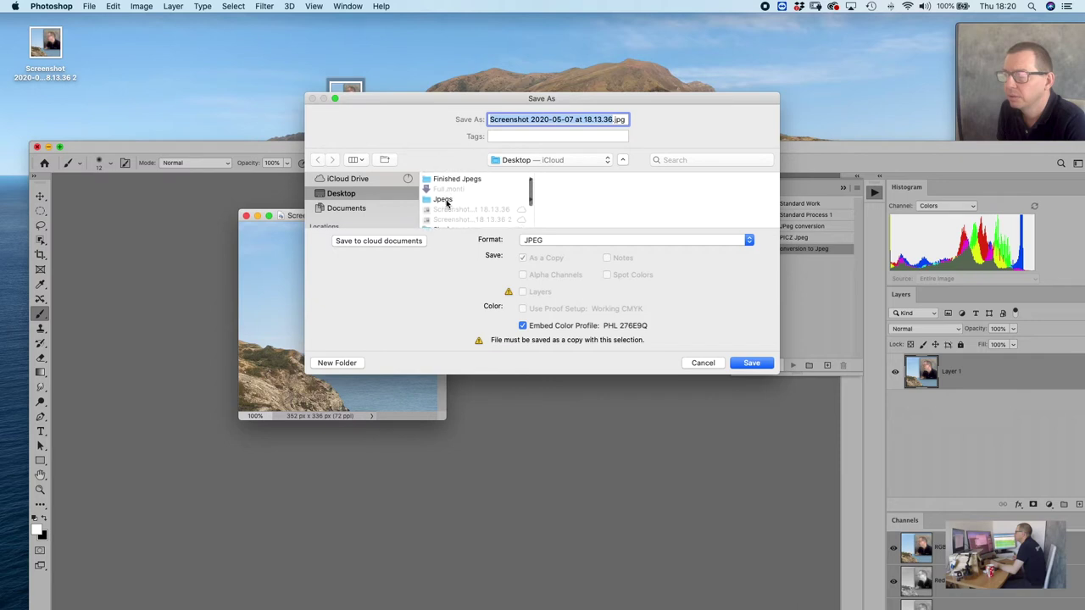
pyautogui.scroll(-2, 446, 204)
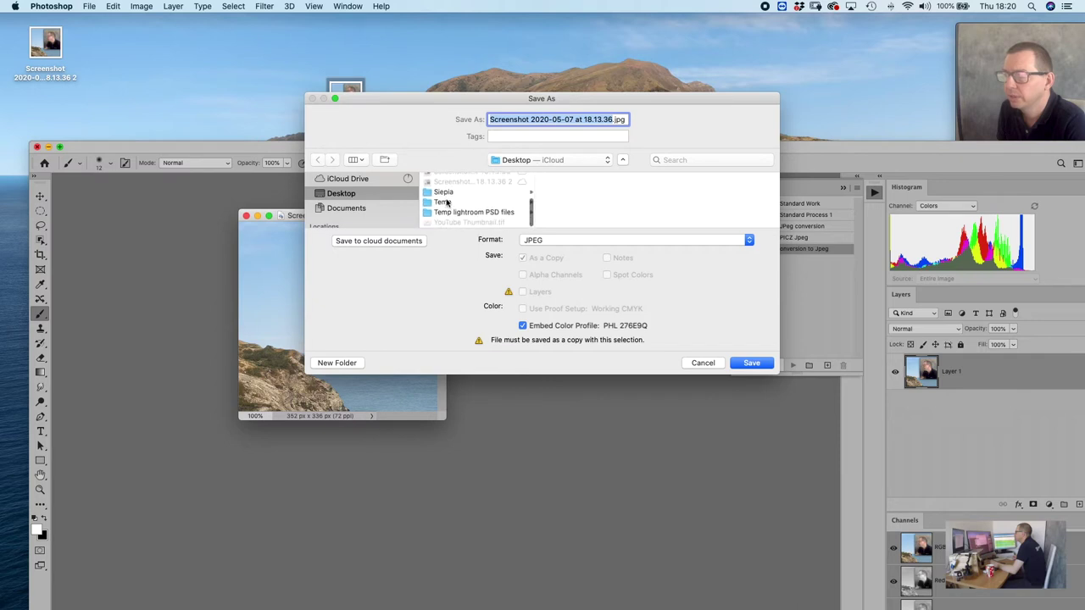
pyautogui.scroll(2, 414, 197)
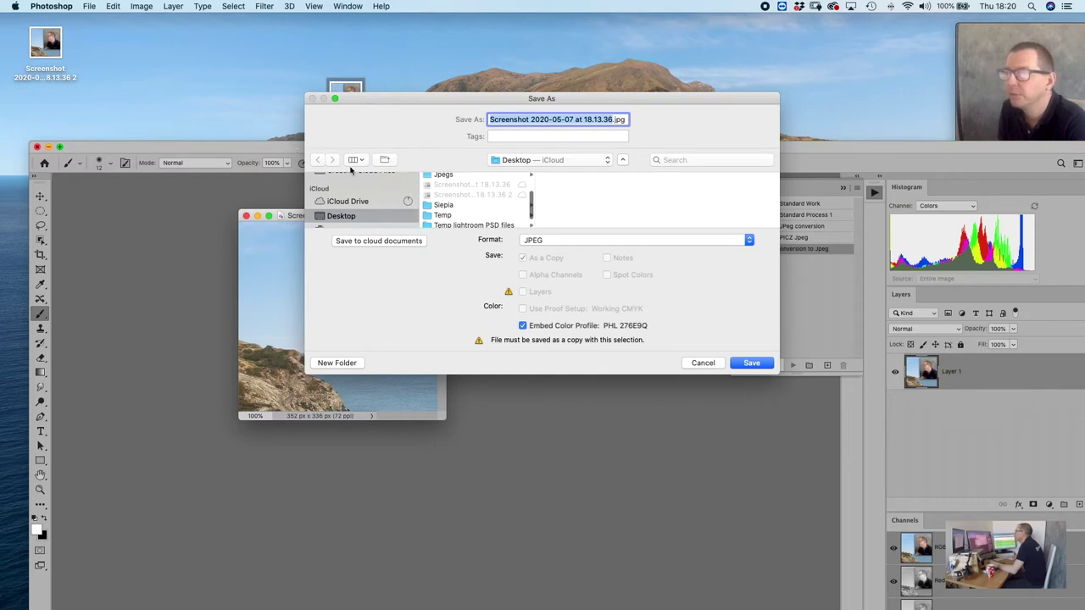
pyautogui.scroll(3, 452, 211)
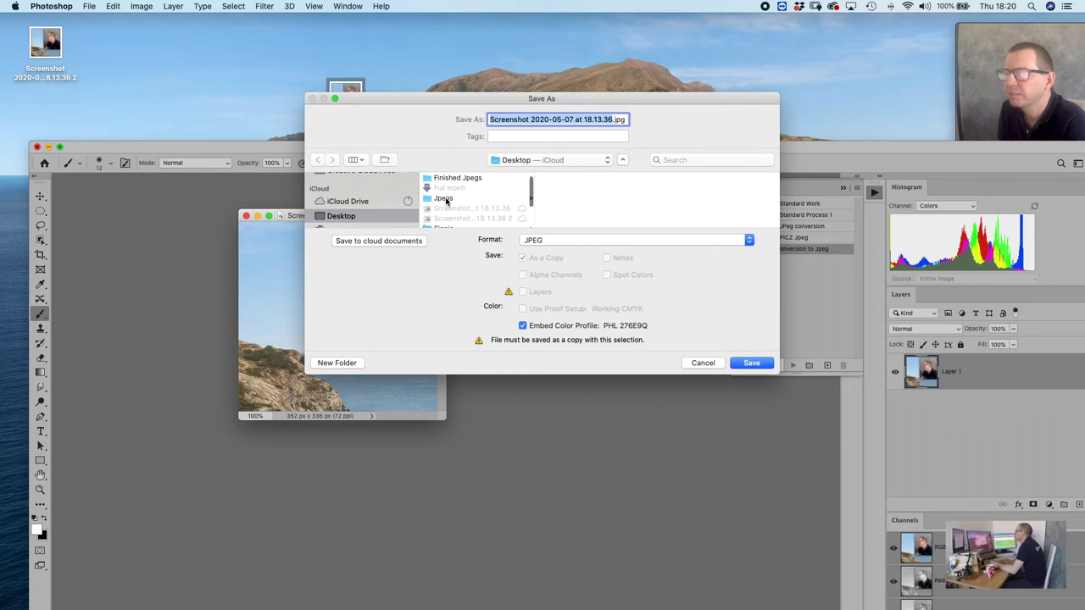
pyautogui.scroll(3, 446, 200)
pyautogui.scroll(-3, 446, 199)
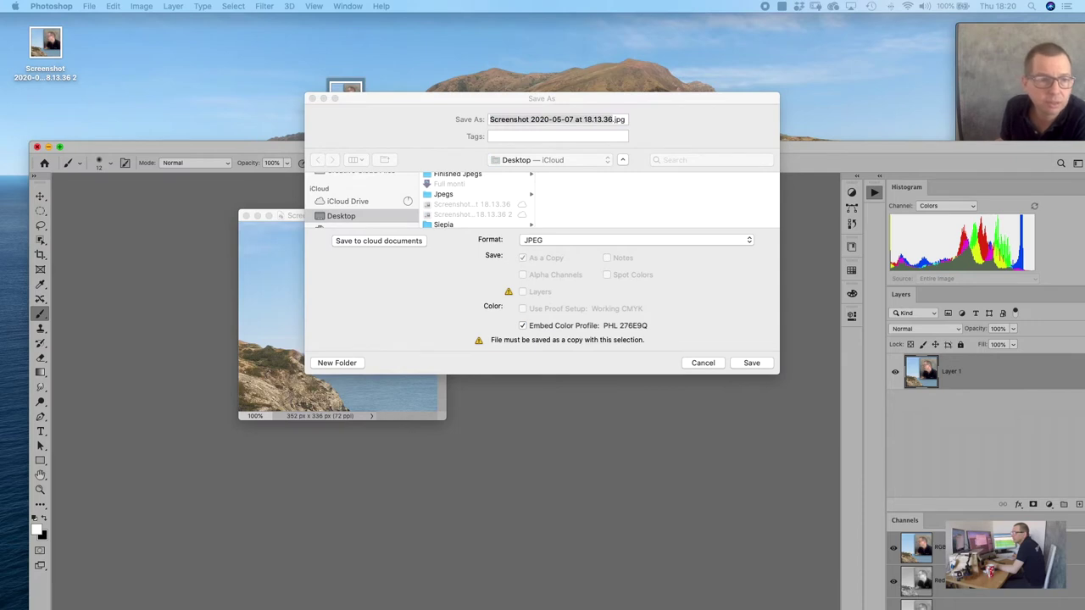
pyautogui.scroll(1, 444, 203)
pyautogui.click(445, 205)
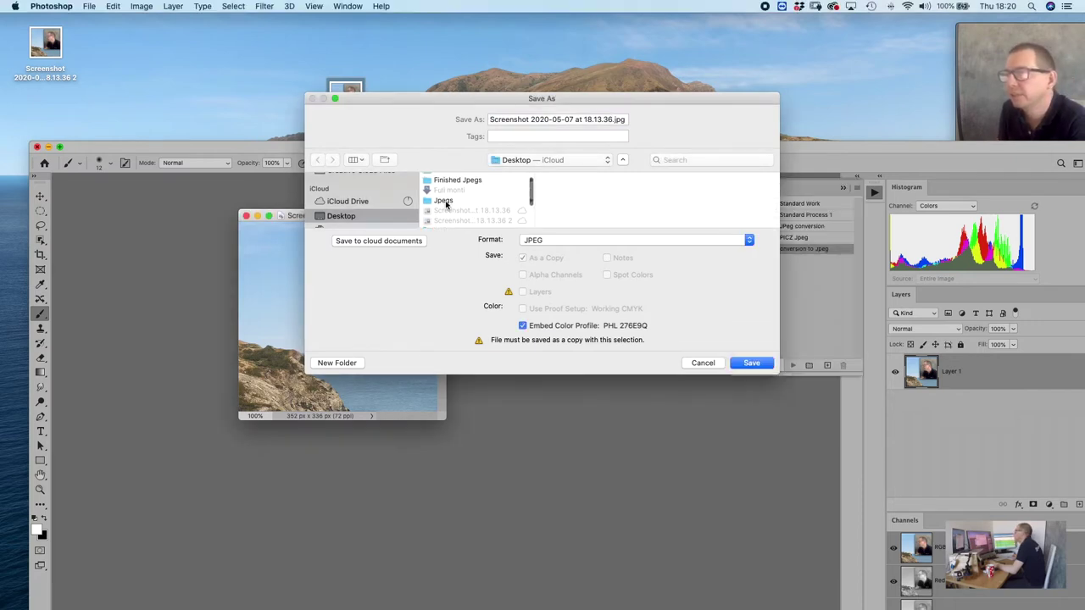
pyautogui.click(441, 203)
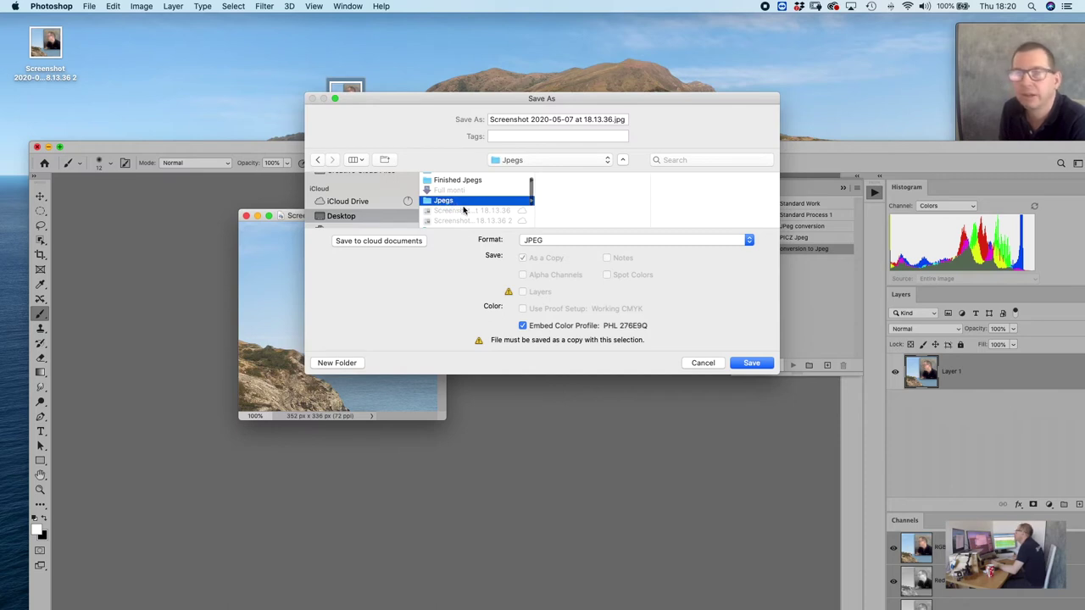
# Save the JPEG at quality 10 (Maximum) and close the original screenshot while the action is recording.
pyautogui.click(751, 362)
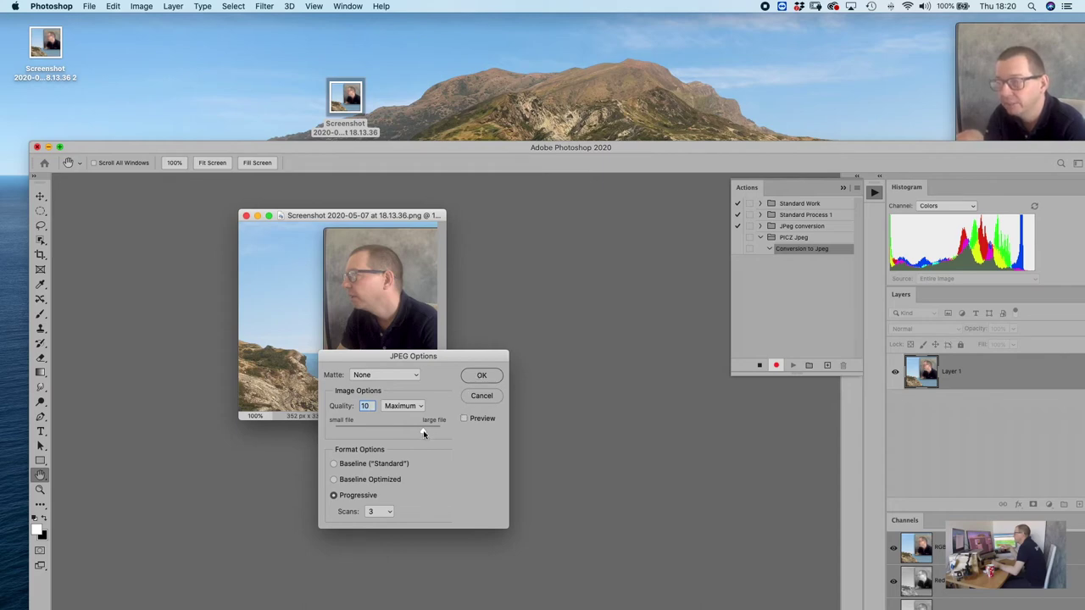
pyautogui.moveTo(351, 426); pyautogui.dragTo(421, 429)
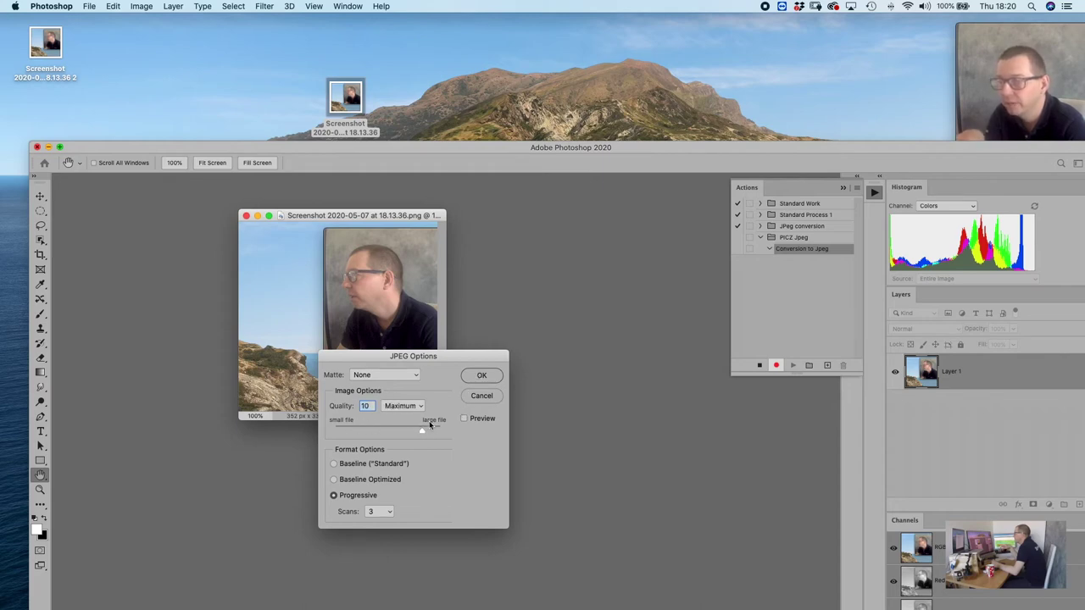
pyautogui.click(467, 380)
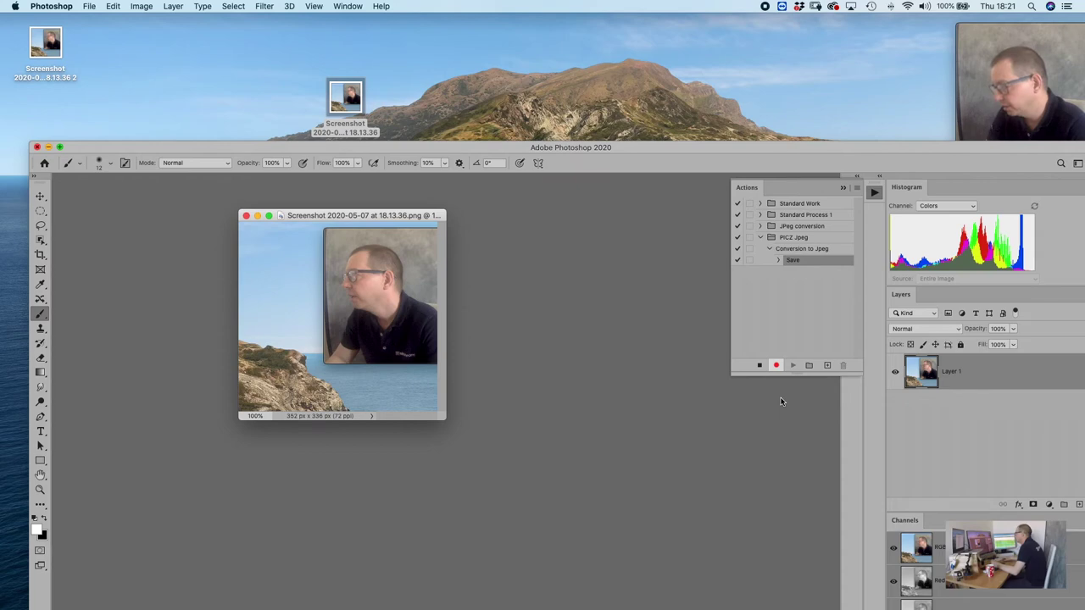
pyautogui.click(246, 217)
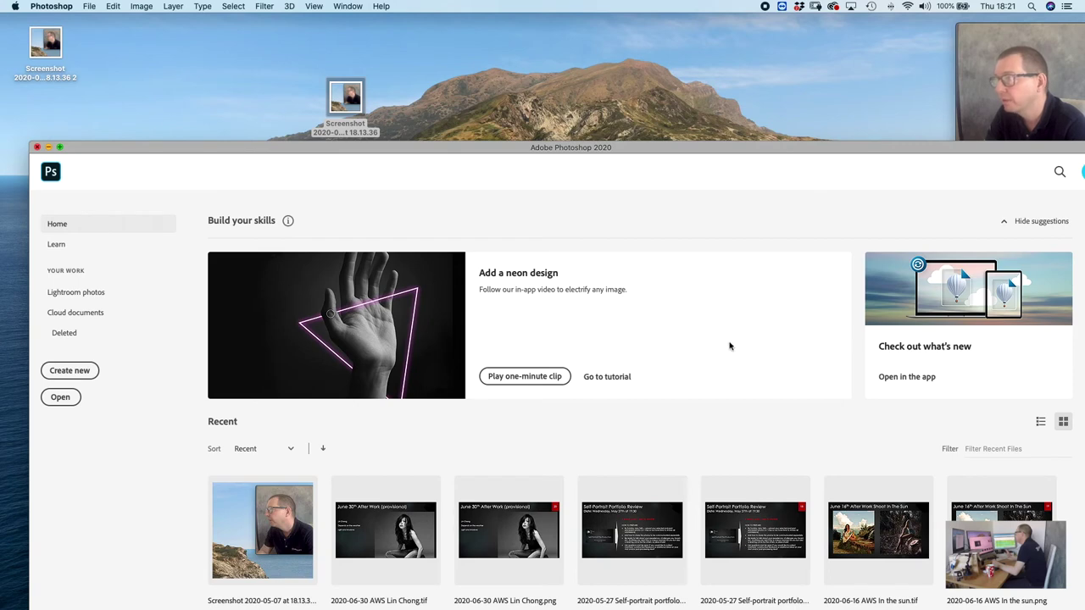
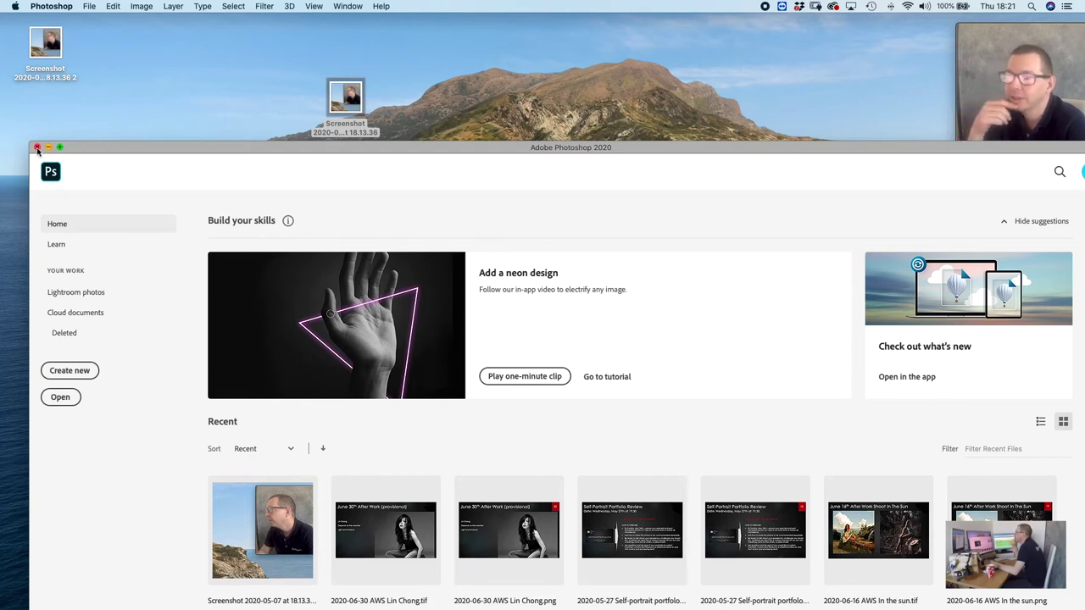
# Open the second screenshot from the desktop in Photoshop and stop recording the action.
pyautogui.moveTo(99, 148); pyautogui.dragTo(113, 161)
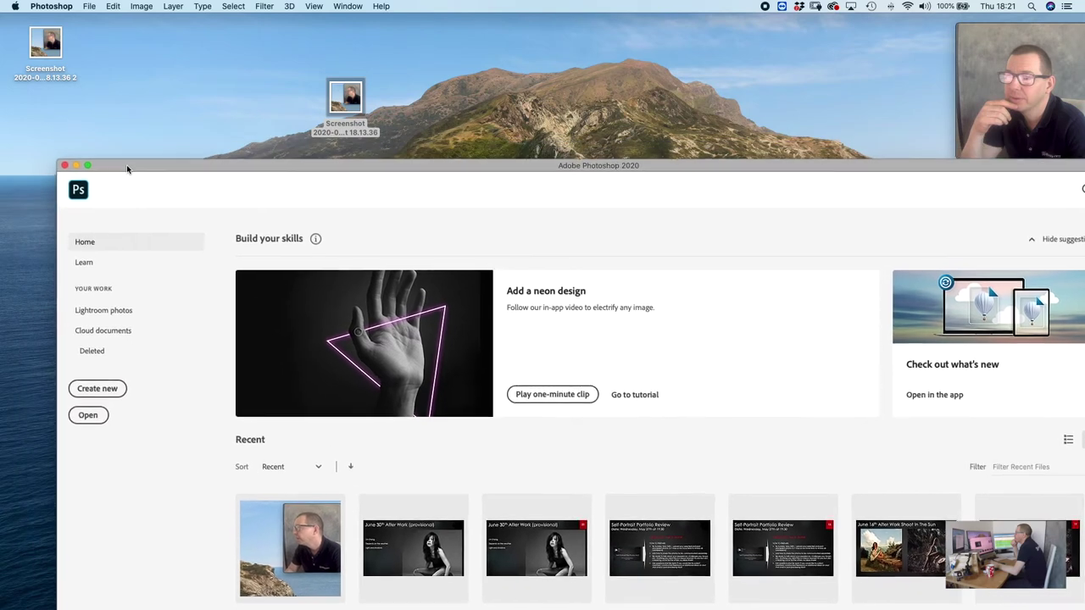
pyautogui.moveTo(43, 47)
pyautogui.mouseDown()
pyautogui.moveTo(64, 80)
pyautogui.moveTo(47, 47)
pyautogui.mouseUp()
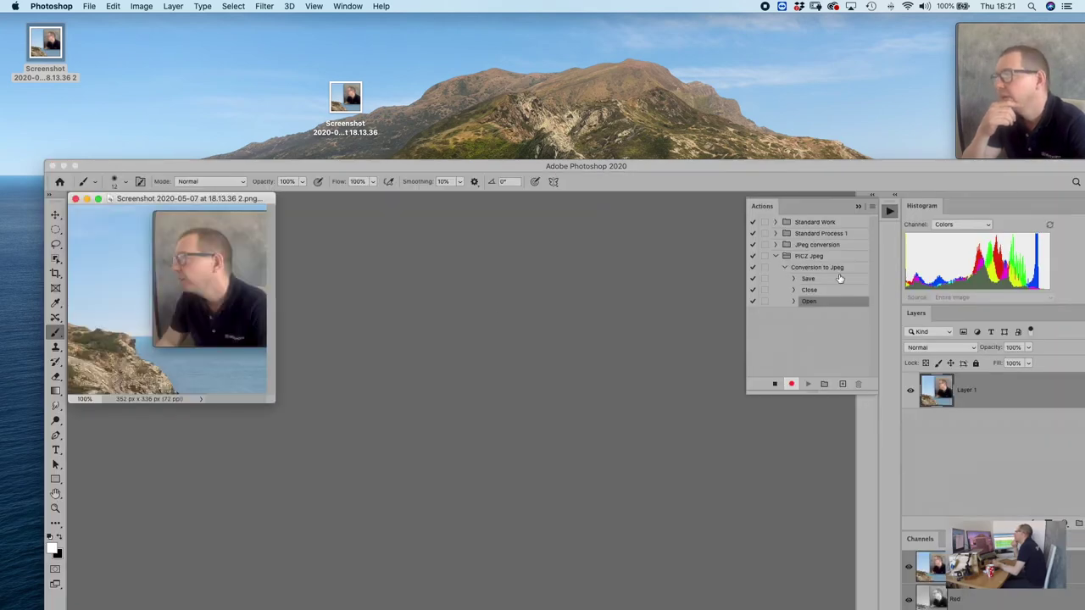
pyautogui.click(773, 385)
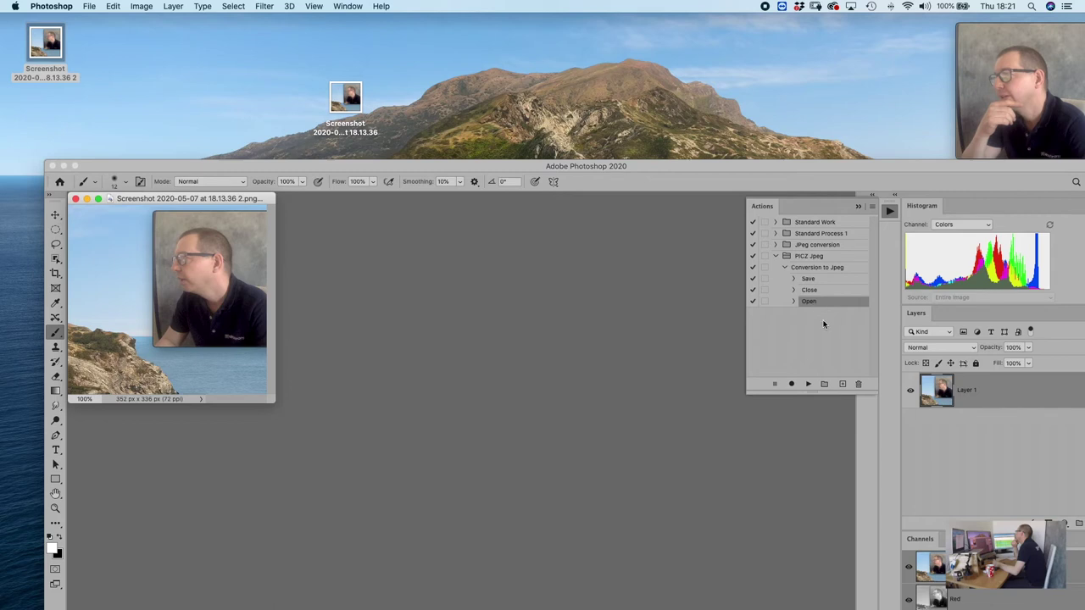
# Delete the recorded Open command from the Conversion to Jpeg action, and collapse the action and its PICZ Jpeg set.
pyautogui.click(857, 384)
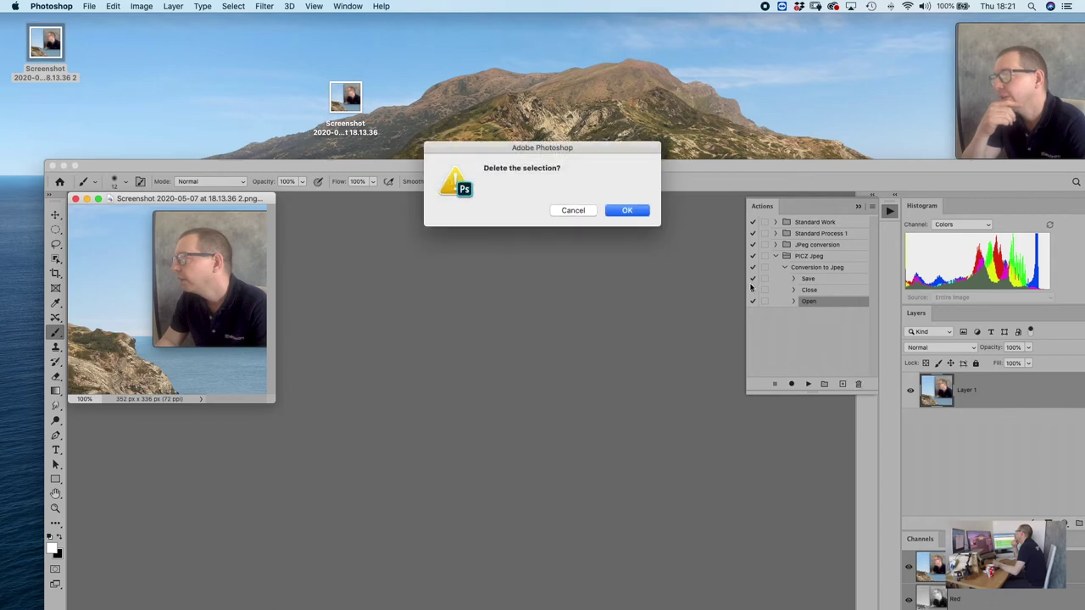
pyautogui.click(627, 211)
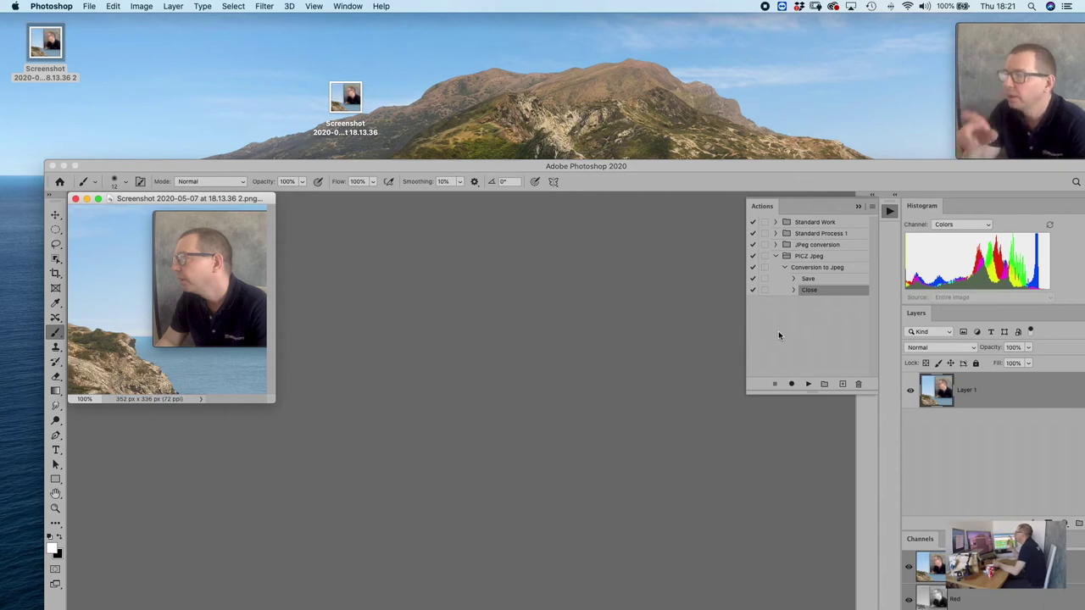
pyautogui.click(784, 268)
pyautogui.click(774, 256)
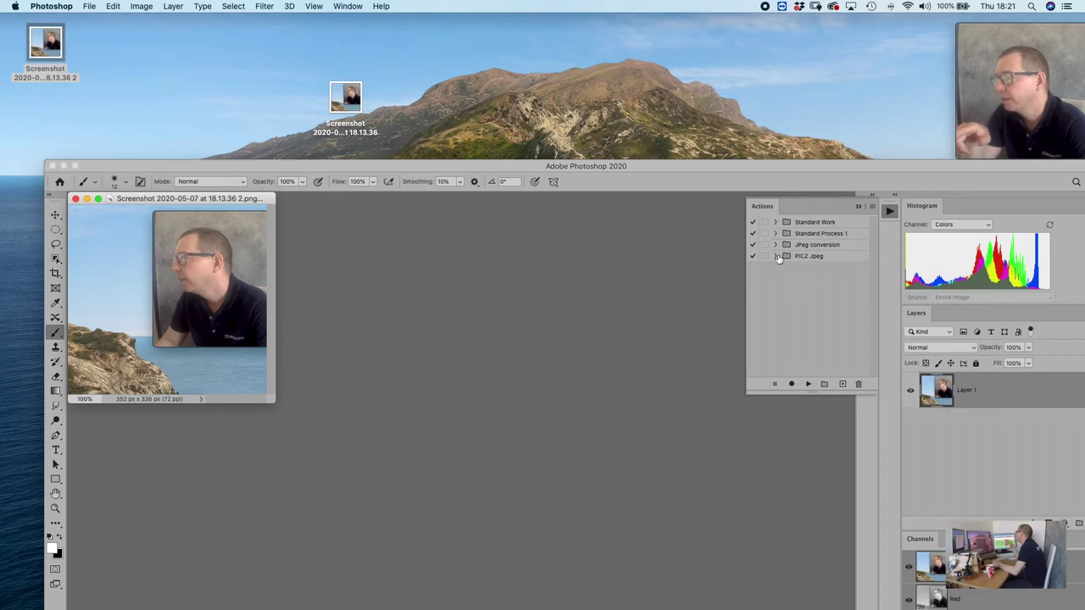
# Move the PICZ Jpeg set to the top of the Actions list and switch the actions to Button Mode.
pyautogui.moveTo(796, 261); pyautogui.dragTo(785, 198)
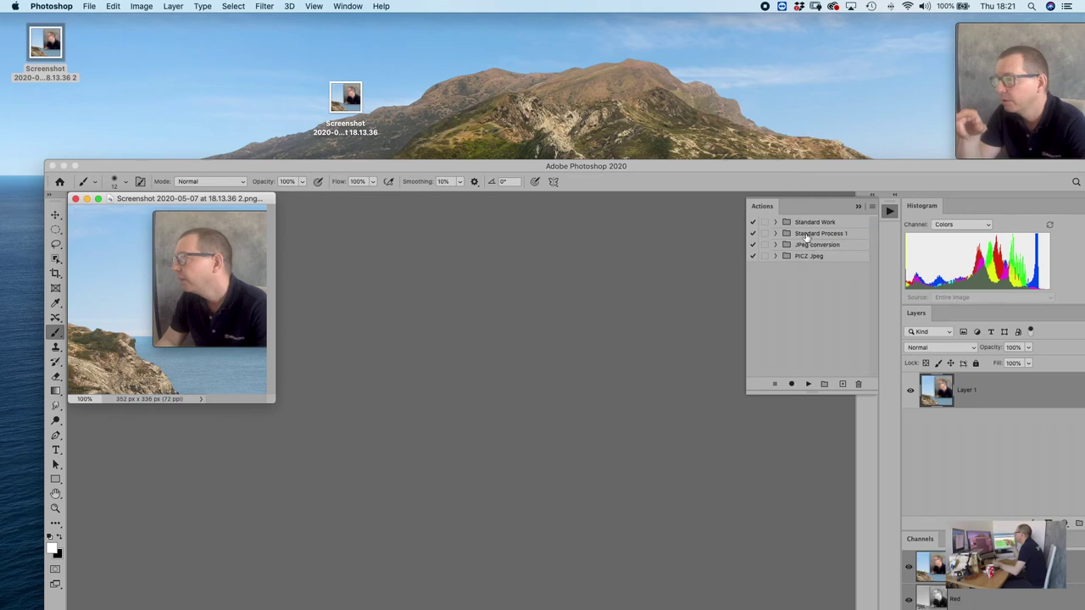
pyautogui.moveTo(810, 235); pyautogui.dragTo(807, 217)
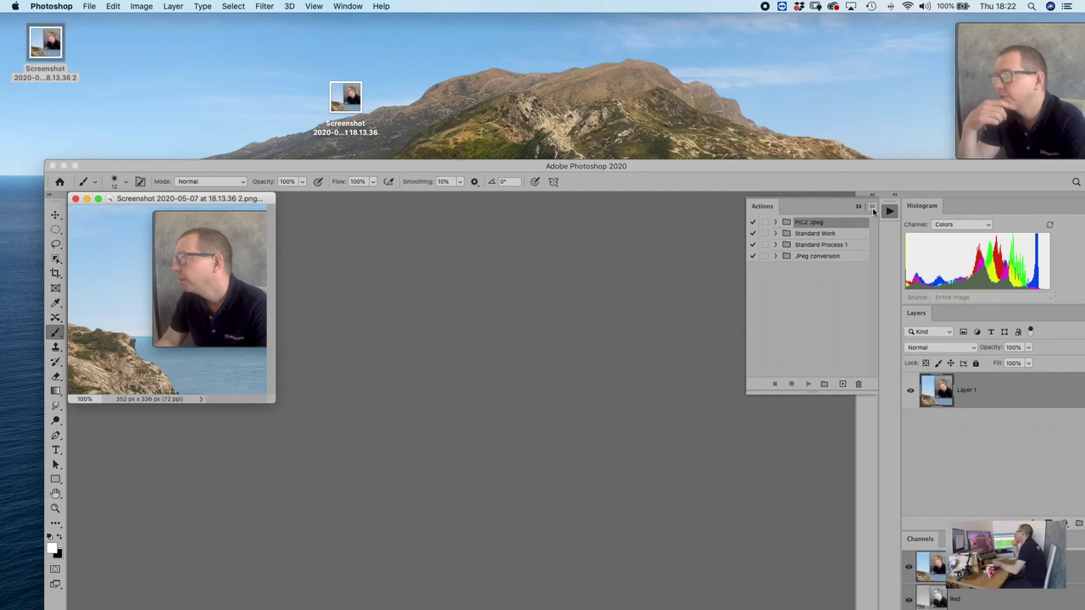
pyautogui.click(874, 211)
pyautogui.click(898, 215)
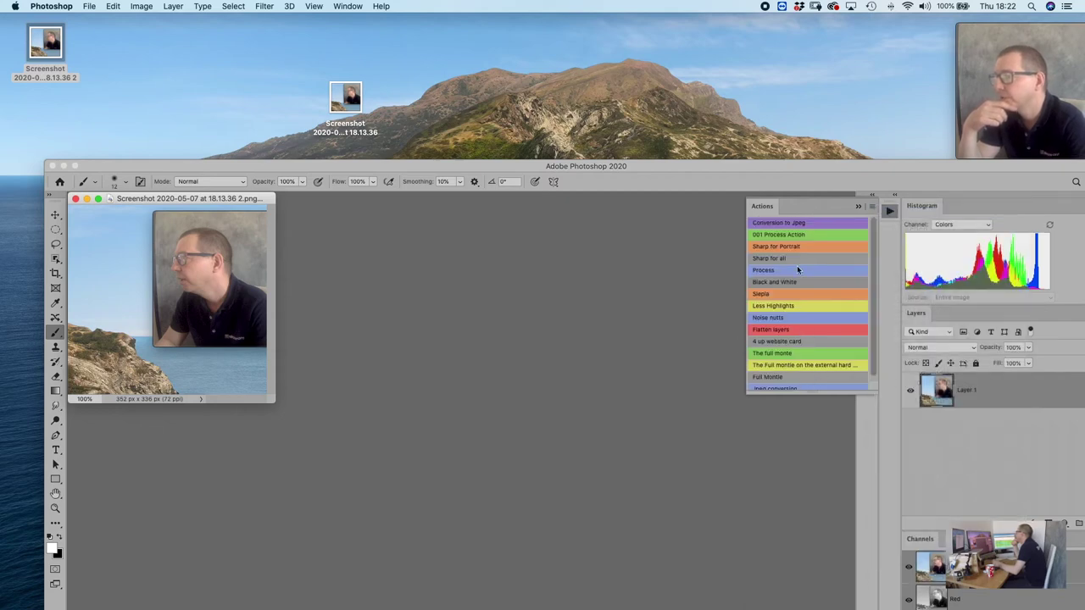
# Close the open screenshot and delete the test JPEG from the Jpegs folder on the desktop.
pyautogui.moveTo(709, 171); pyautogui.dragTo(859, 109)
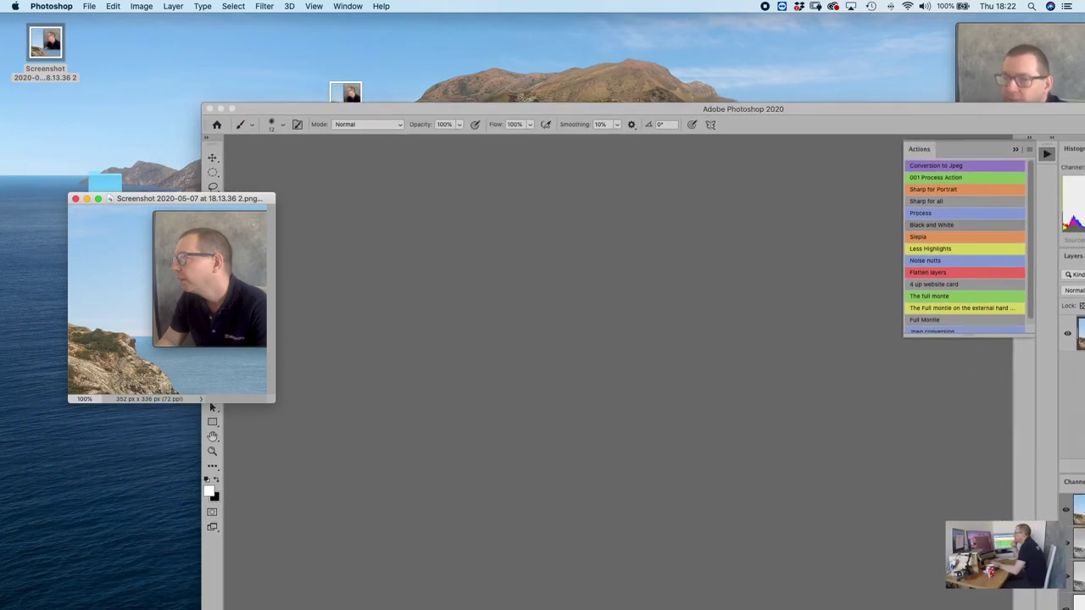
pyautogui.click(75, 199)
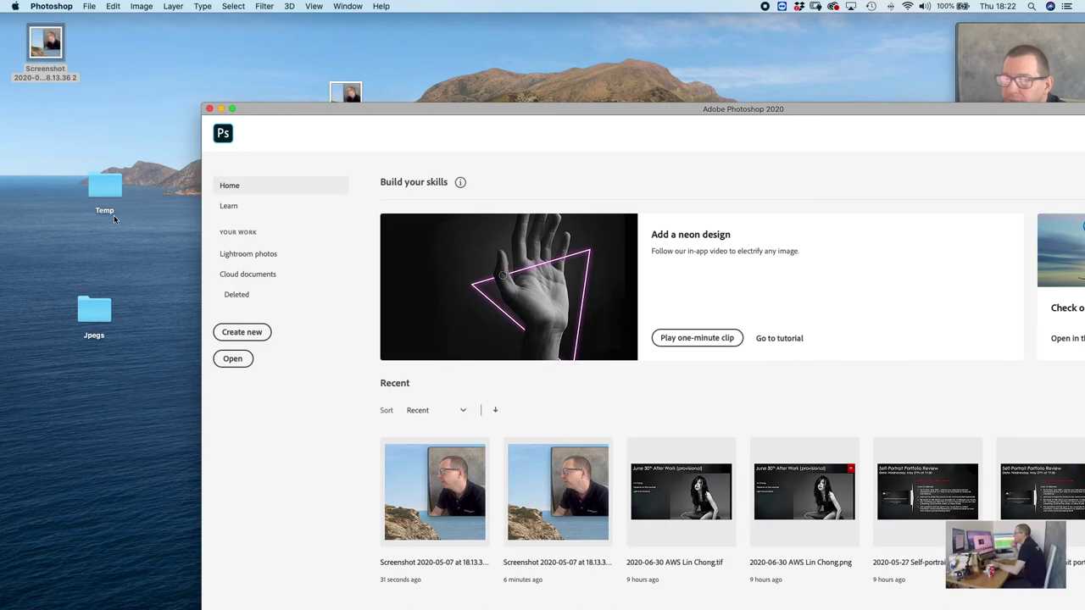
pyautogui.moveTo(279, 109)
pyautogui.mouseDown()
pyautogui.moveTo(296, 157)
pyautogui.moveTo(262, 104)
pyautogui.mouseUp()
pyautogui.doubleClick(95, 313)
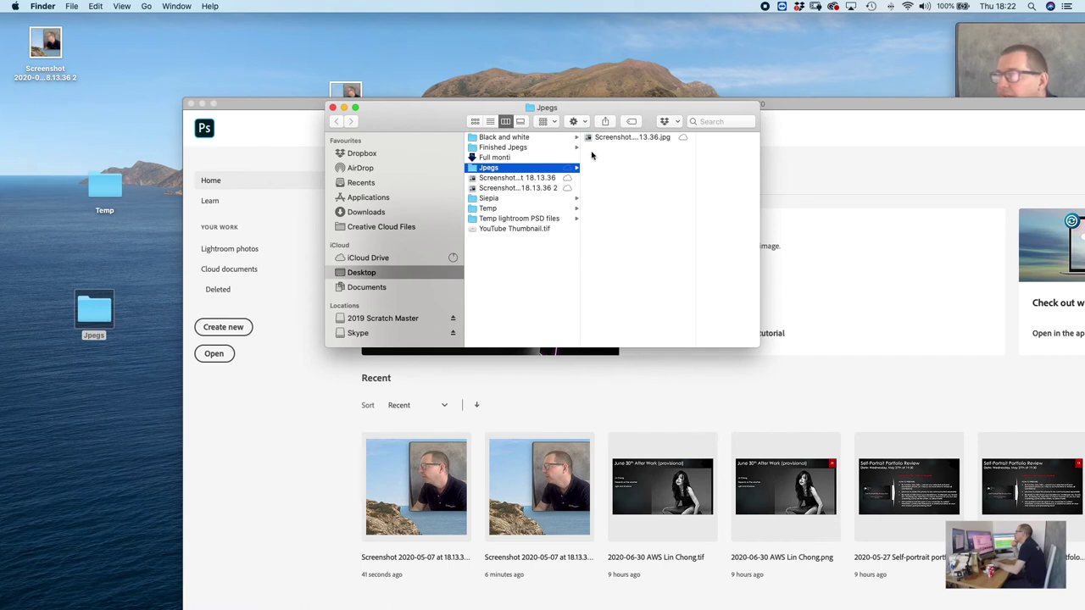
pyautogui.click(617, 138)
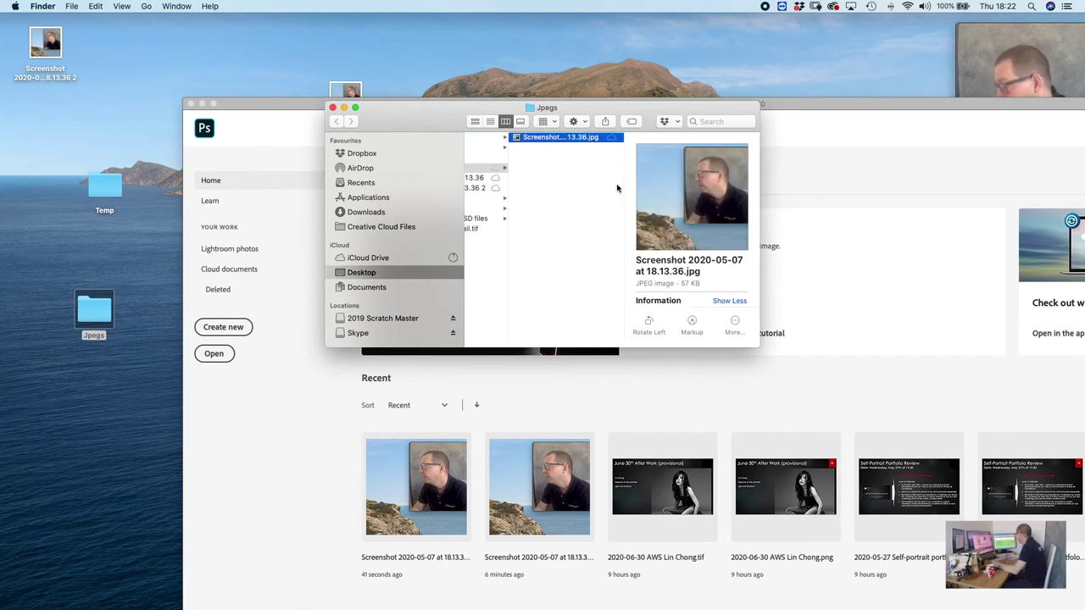
pyautogui.press('super+BackSpace')
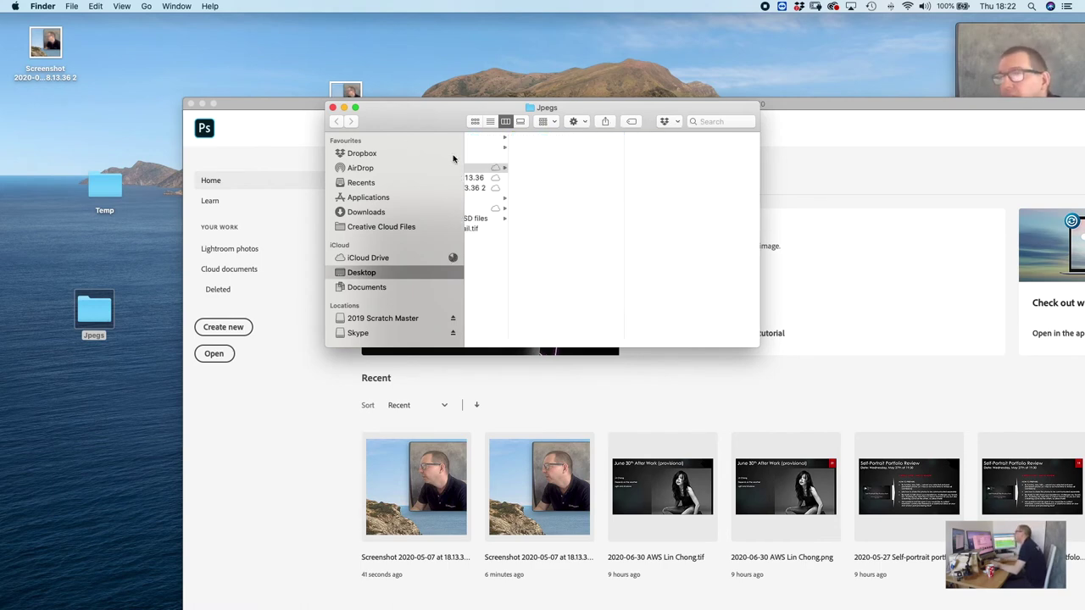
pyautogui.moveTo(404, 115); pyautogui.dragTo(370, 114)
pyautogui.click(298, 106)
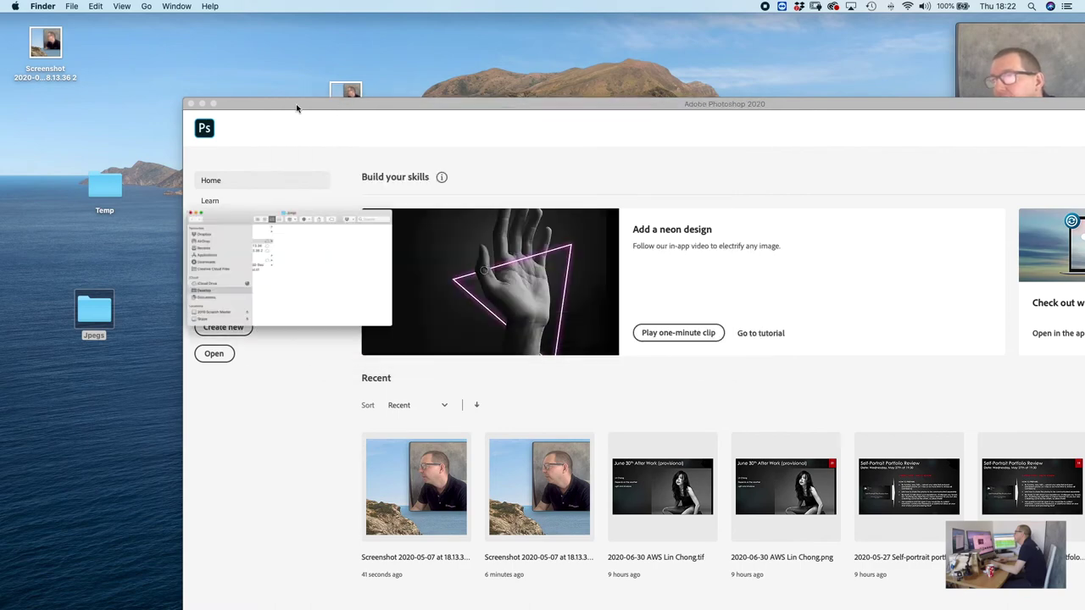
# Clear the home window from the desktop and reopen the screenshot ending in 18.13.36 2 in Photoshop.
pyautogui.click(226, 106)
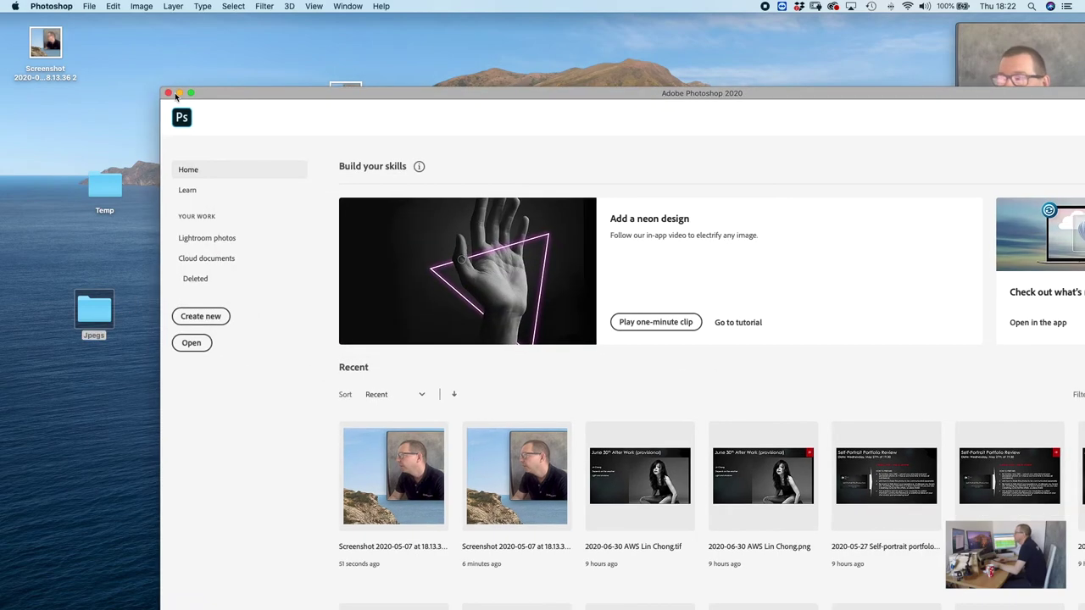
pyautogui.click(191, 103)
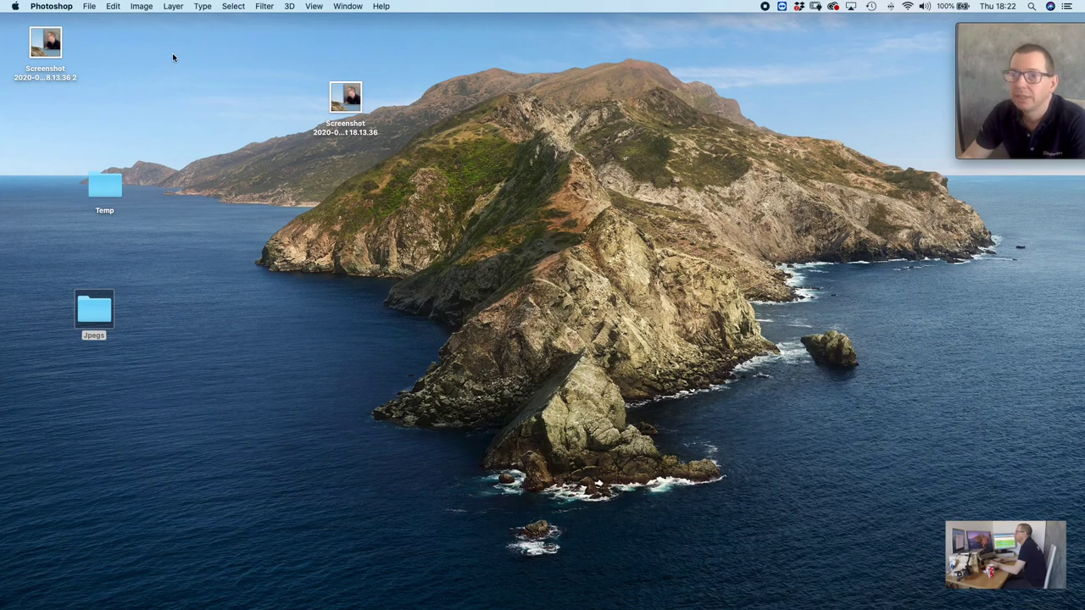
pyautogui.click(54, 56)
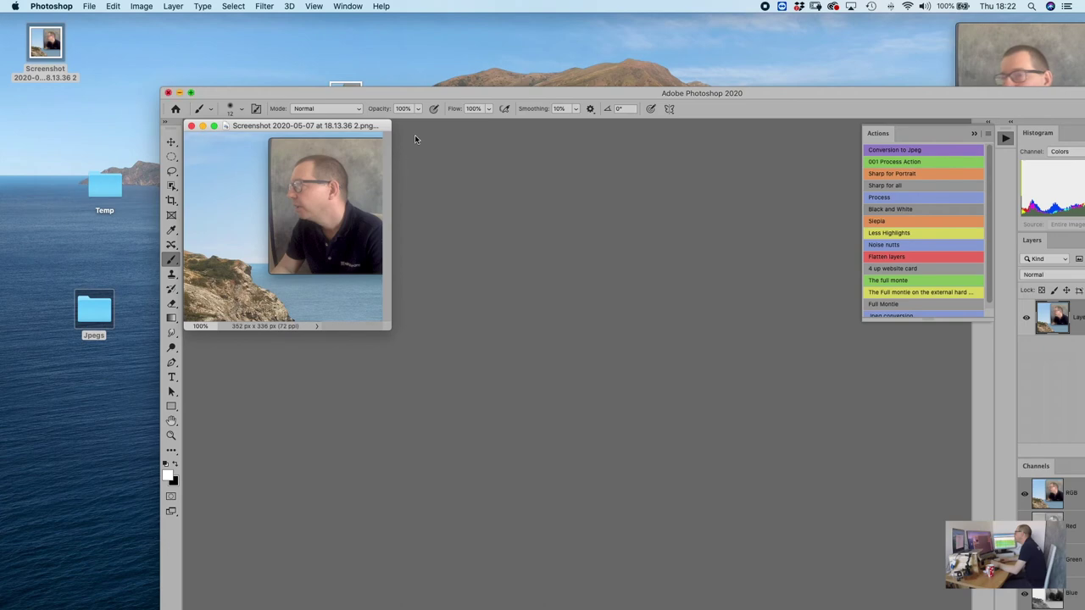
pyautogui.moveTo(518, 95); pyautogui.dragTo(509, 192)
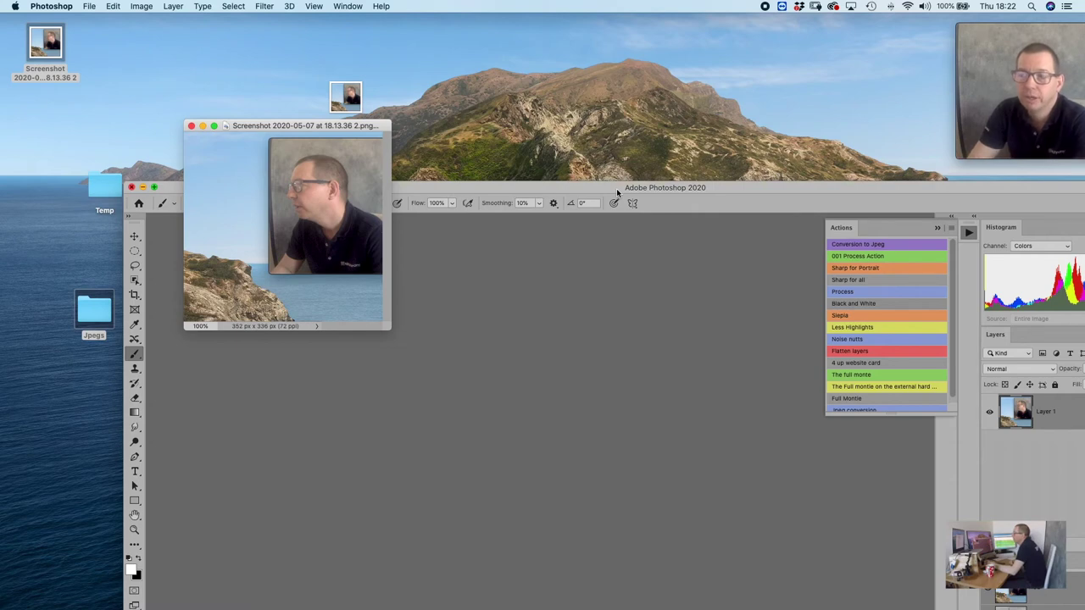
# Line up the Temp folder above the Jpegs folder on the desktop and place the open screenshot inside the Photoshop workspace.
pyautogui.click(103, 233)
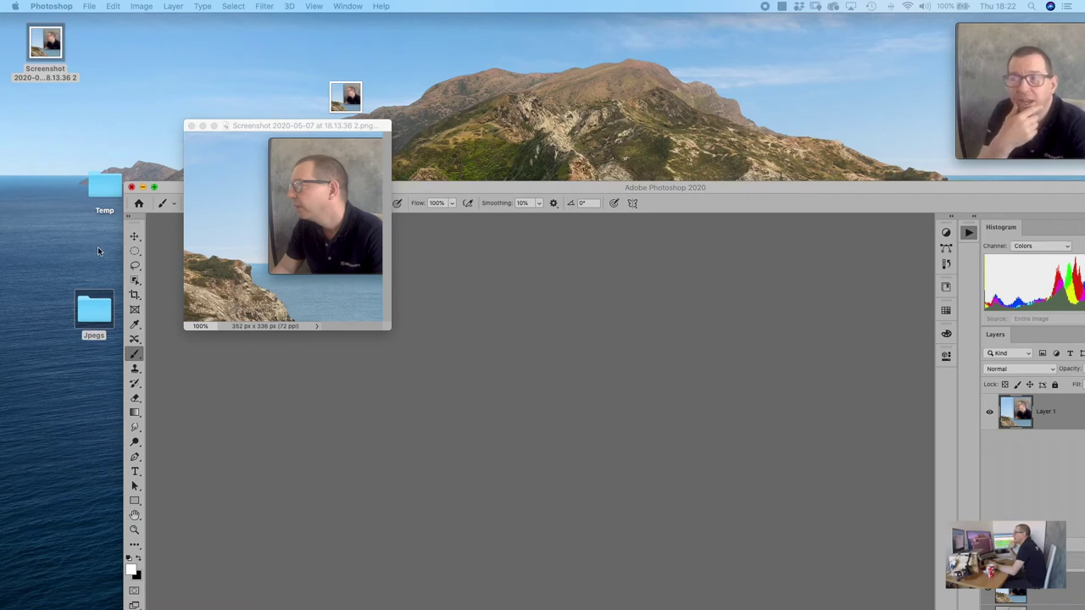
pyautogui.click(93, 188)
pyautogui.moveTo(112, 193)
pyautogui.mouseDown()
pyautogui.moveTo(114, 173)
pyautogui.moveTo(81, 186)
pyautogui.moveTo(95, 244)
pyautogui.moveTo(117, 199)
pyautogui.moveTo(103, 196)
pyautogui.mouseUp()
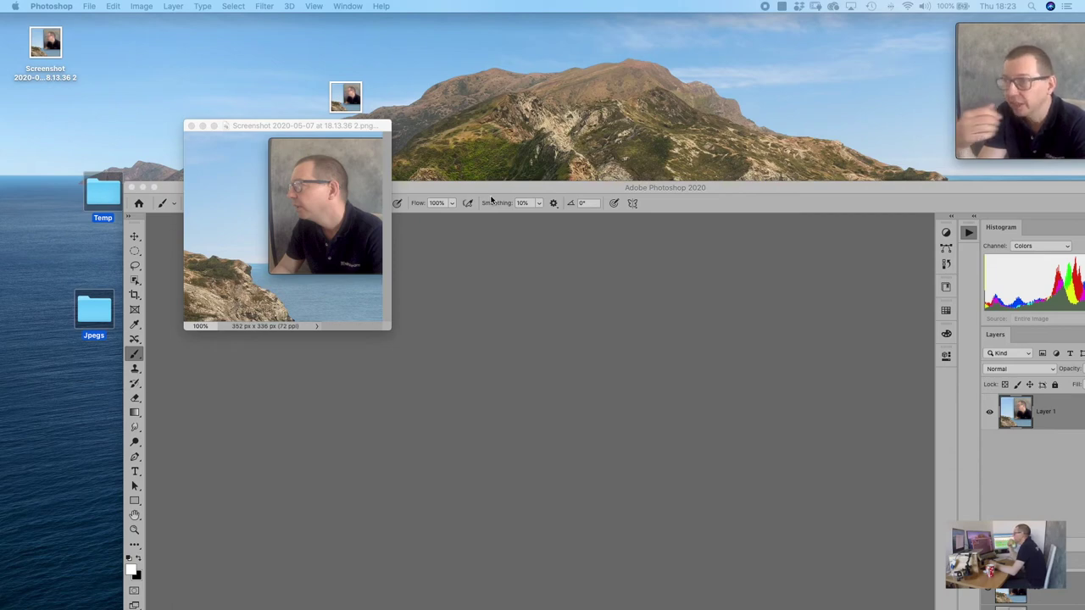
pyautogui.moveTo(471, 188); pyautogui.dragTo(468, 167)
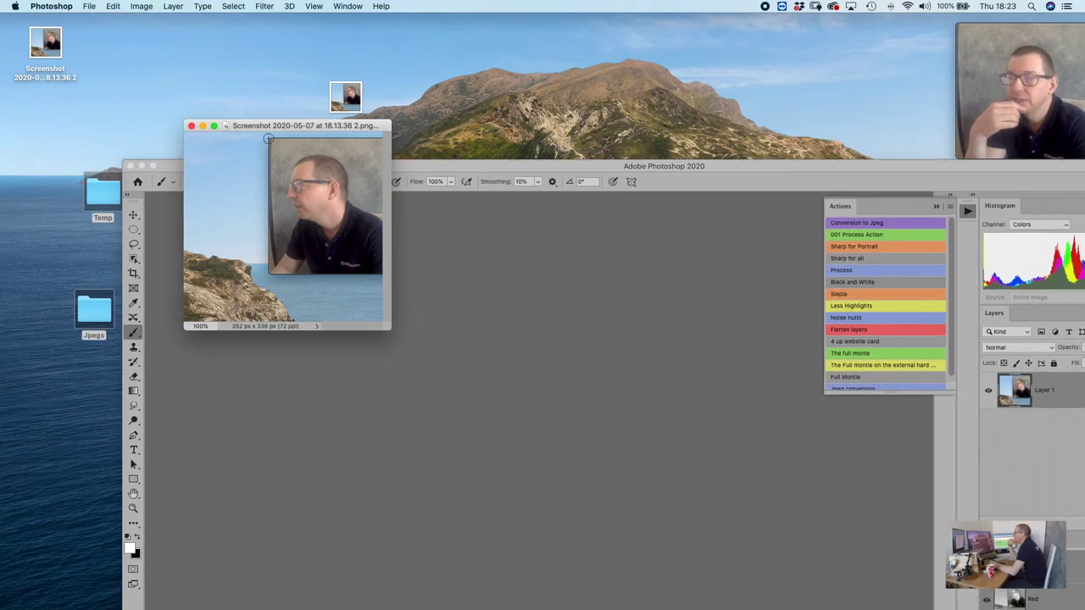
pyautogui.moveTo(284, 133); pyautogui.dragTo(277, 230)
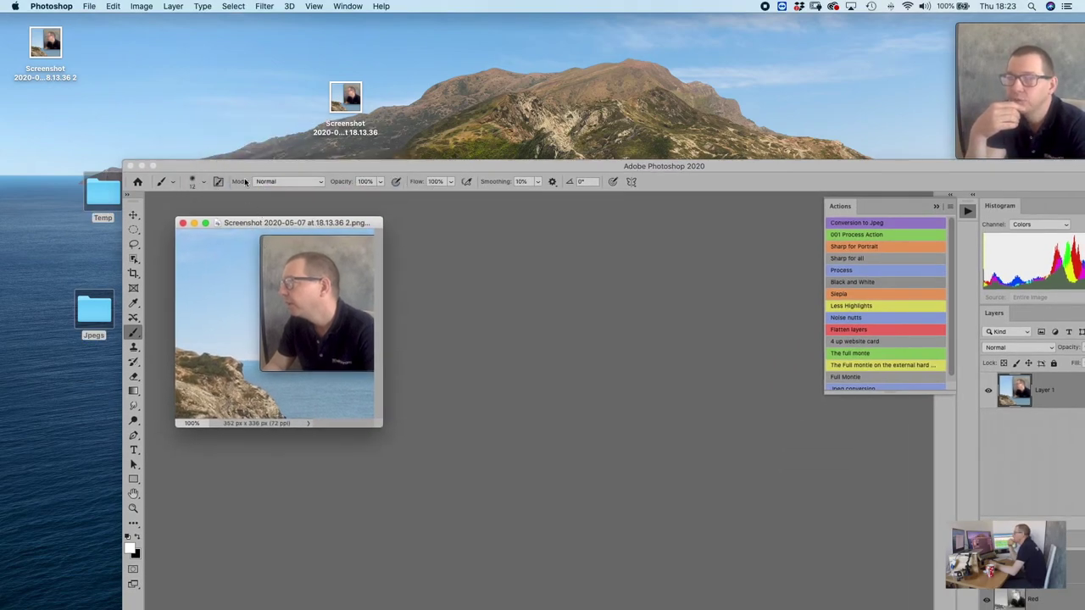
# Create a droplet from the Conversion to Jpeg action in the PICZ Jpeg set, saved on the Desktop as 002 Conversion Droplet.app.
pyautogui.click(89, 6)
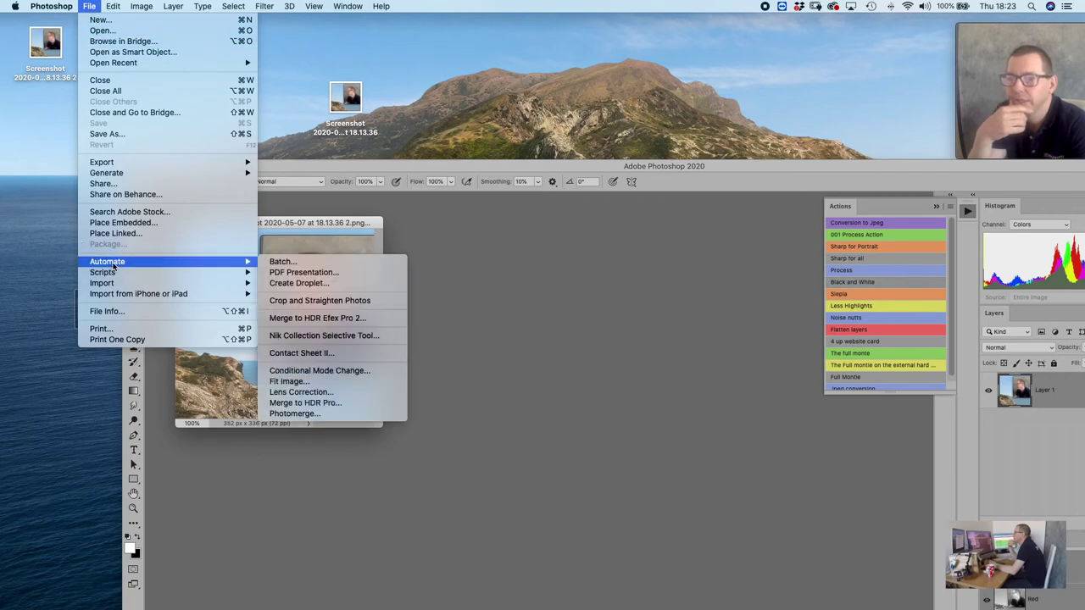
pyautogui.moveTo(160, 273)
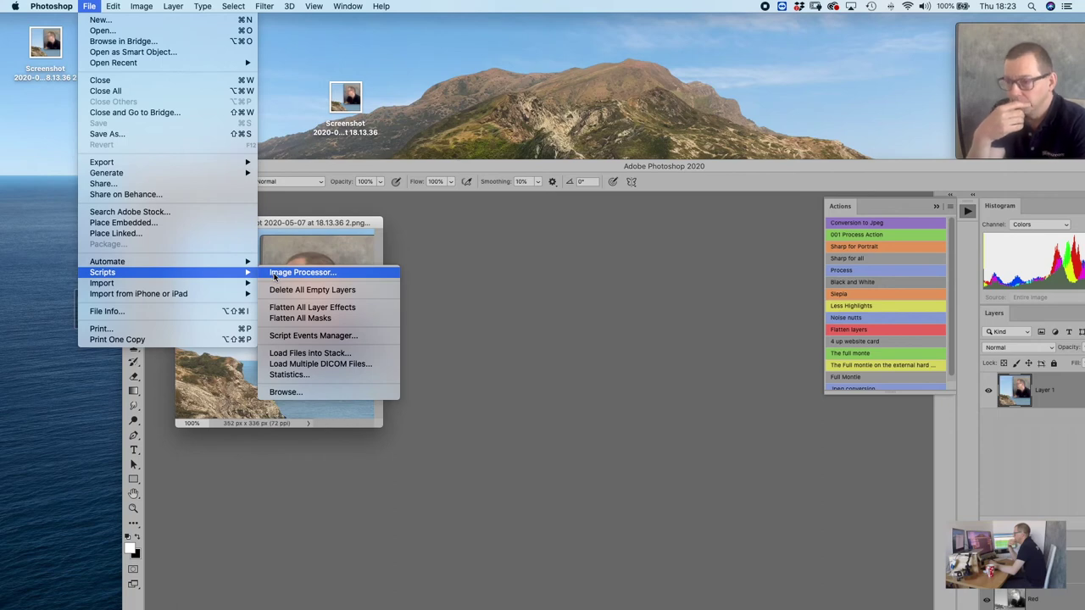
pyautogui.moveTo(243, 261)
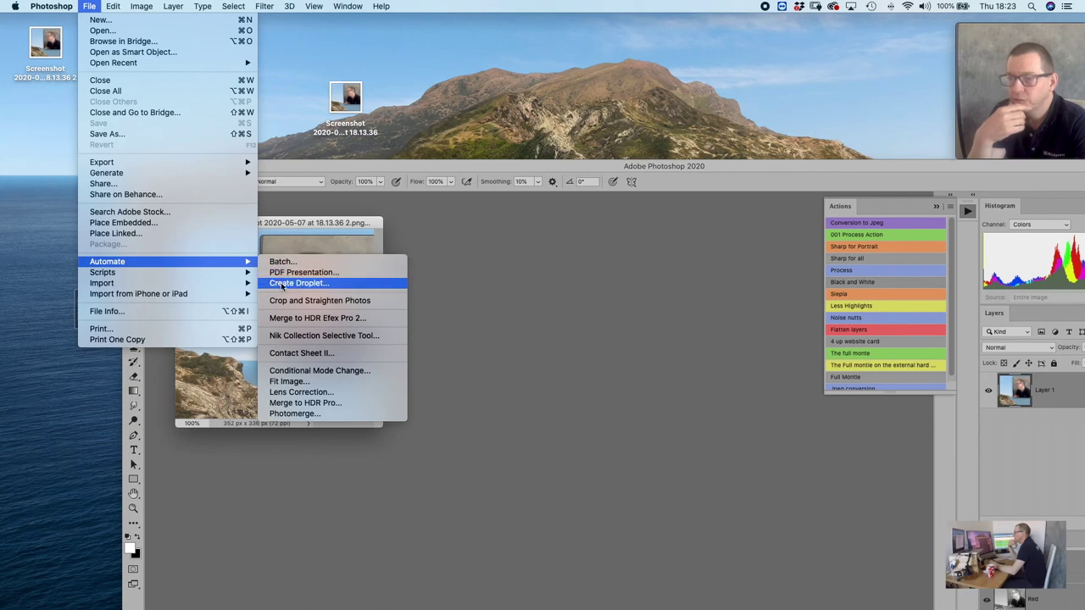
pyautogui.click(281, 284)
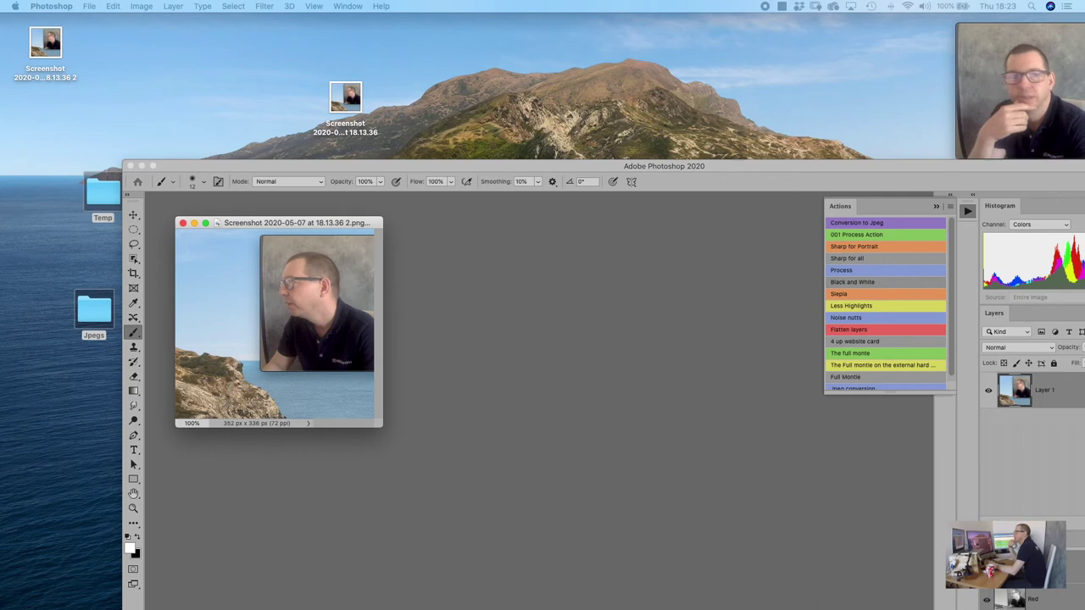
pyautogui.moveTo(8, 155); pyautogui.dragTo(649, 77)
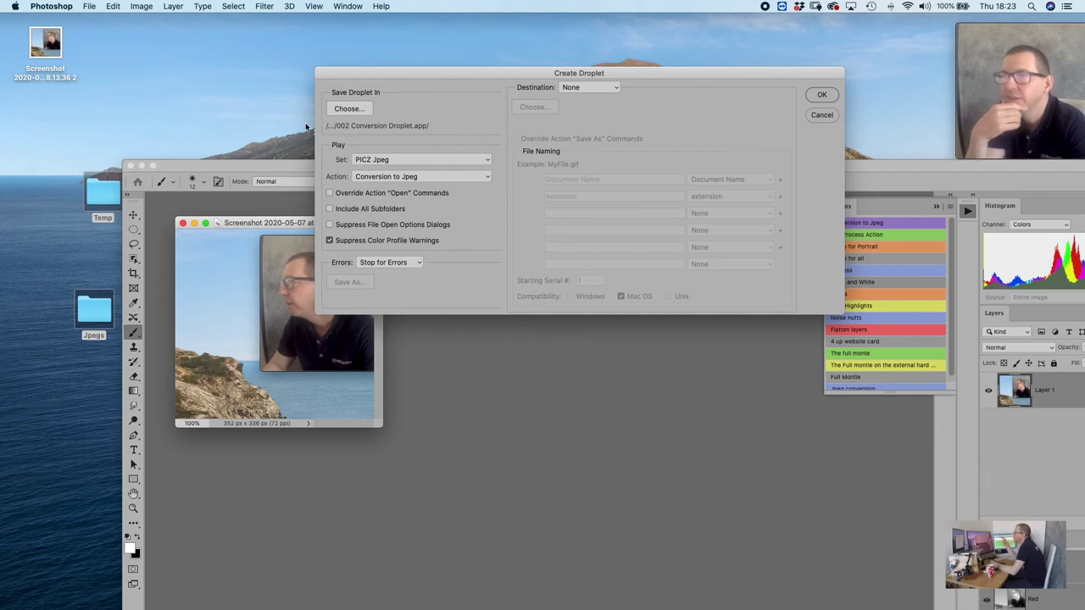
pyautogui.click(353, 109)
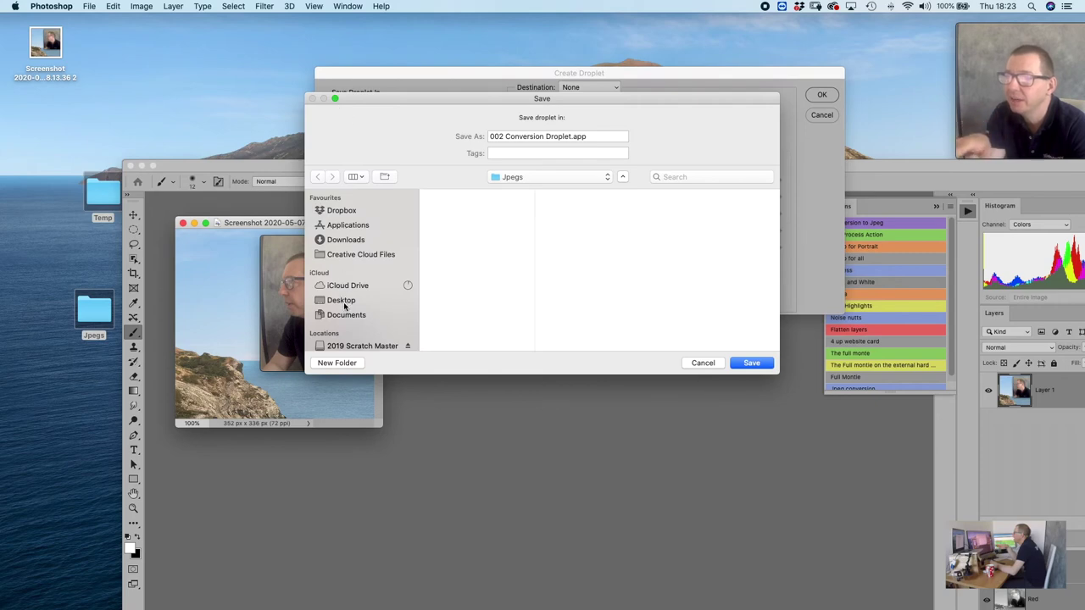
pyautogui.click(343, 303)
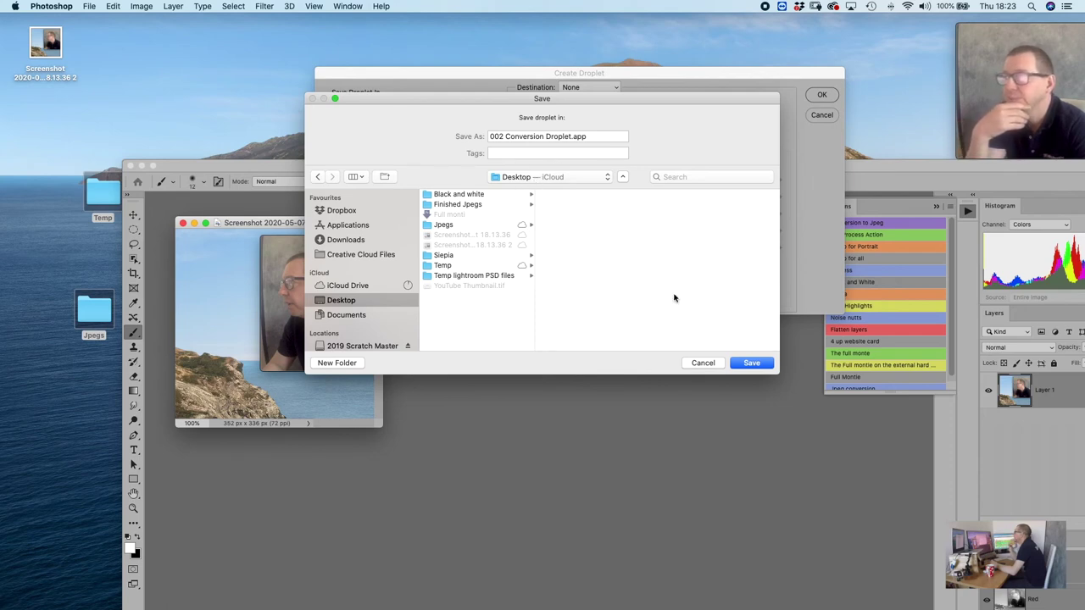
pyautogui.click(752, 363)
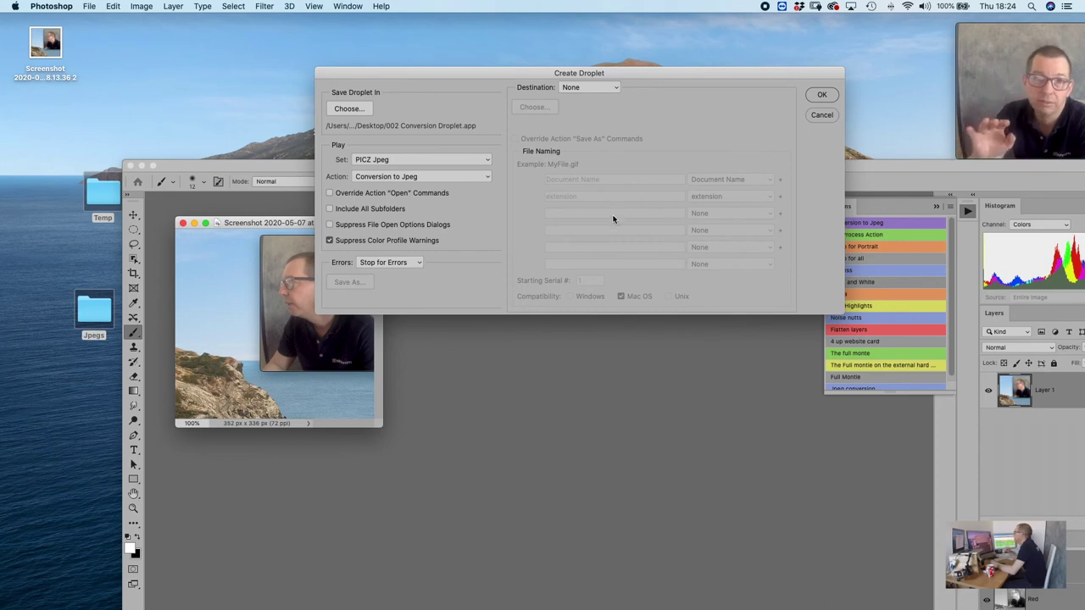
pyautogui.click(821, 95)
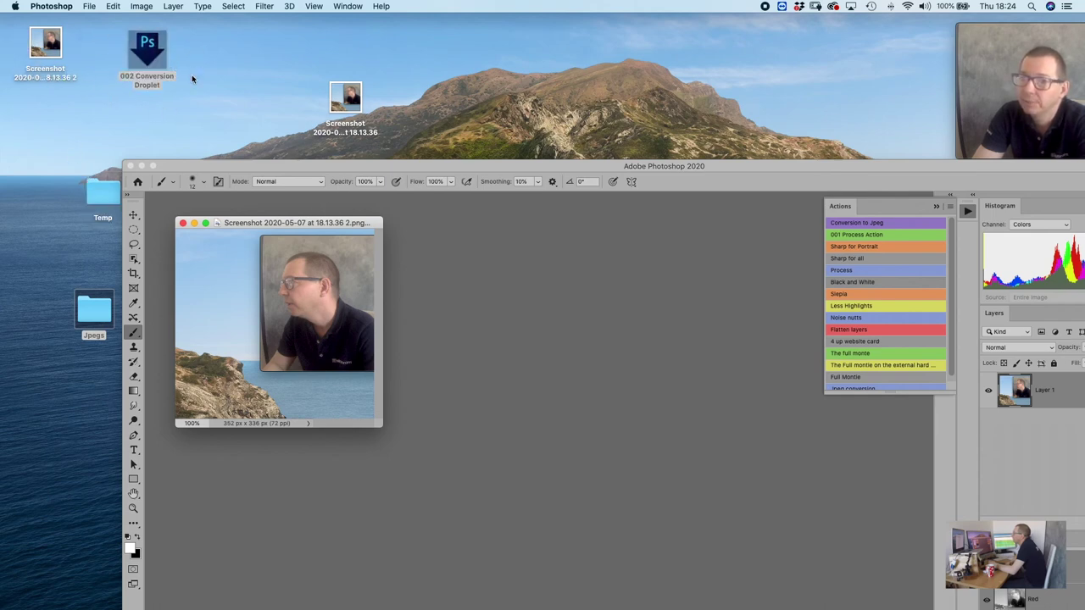
# Place the 002 Conversion Droplet between the Temp and Jpegs folders on the desktop and close the Photoshop window.
pyautogui.moveTo(263, 158); pyautogui.dragTo(318, 159)
pyautogui.moveTo(161, 59); pyautogui.dragTo(103, 250)
pyautogui.click(119, 190)
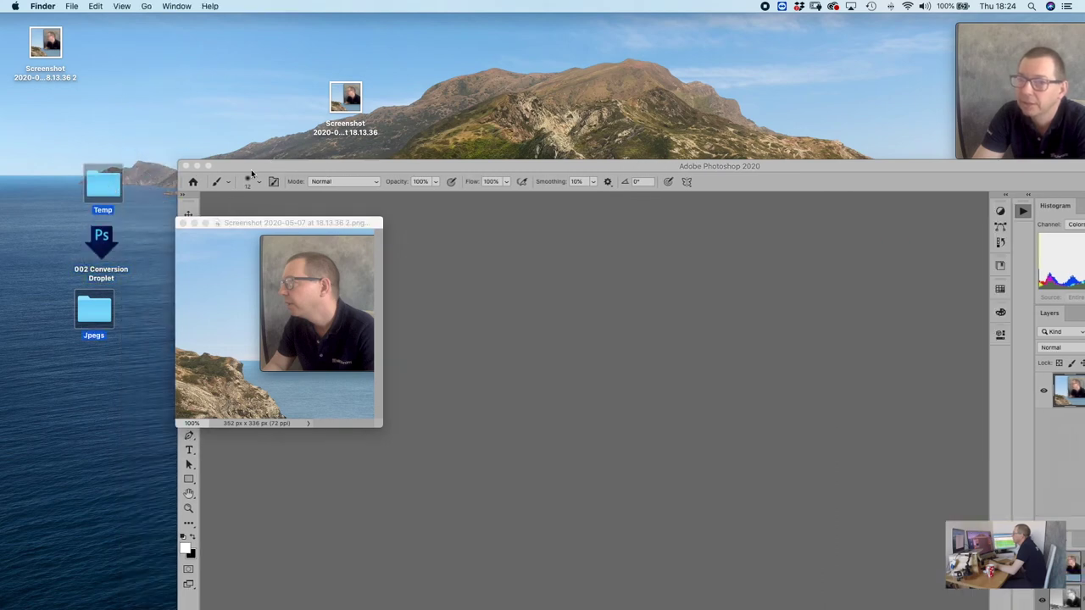
pyautogui.click(250, 175)
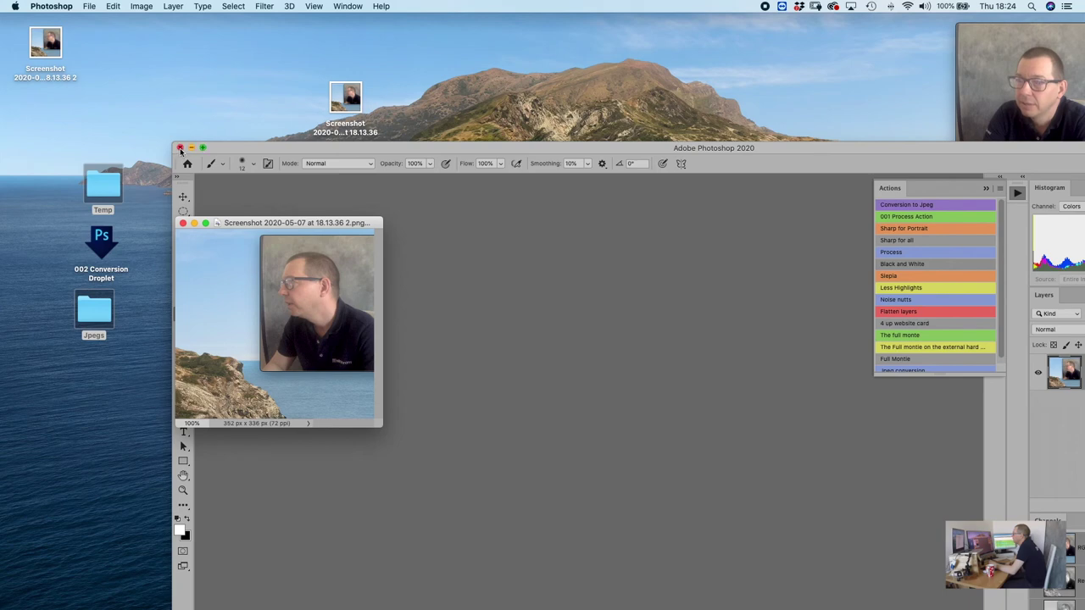
pyautogui.click(179, 149)
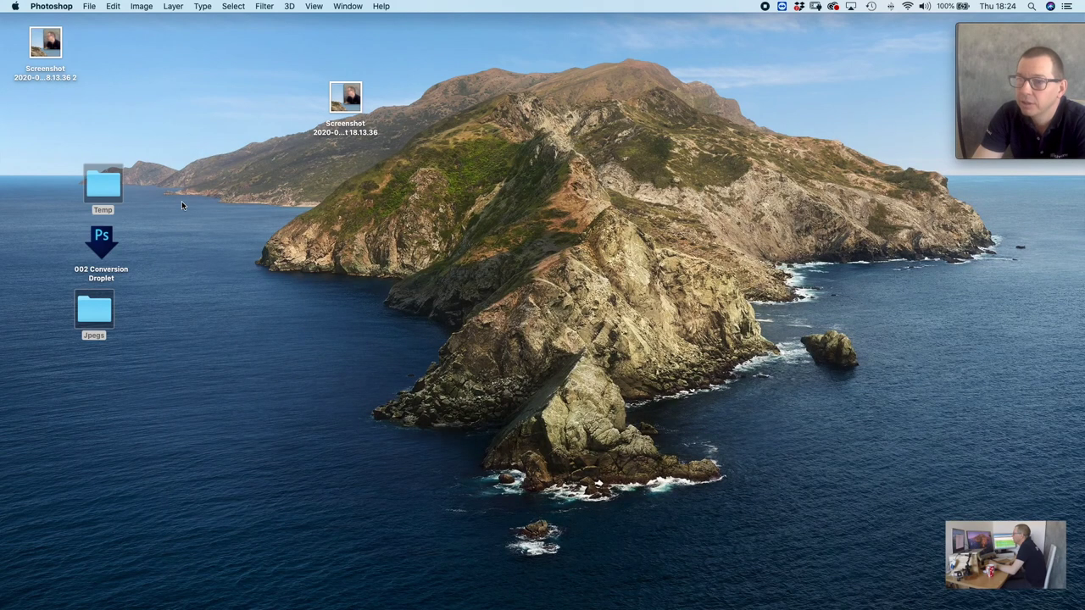
# Open the Jpegs and Temp folders in separate Finder windows and arrange them so both contents can be seen.
pyautogui.click(97, 314)
pyautogui.doubleClick(103, 312)
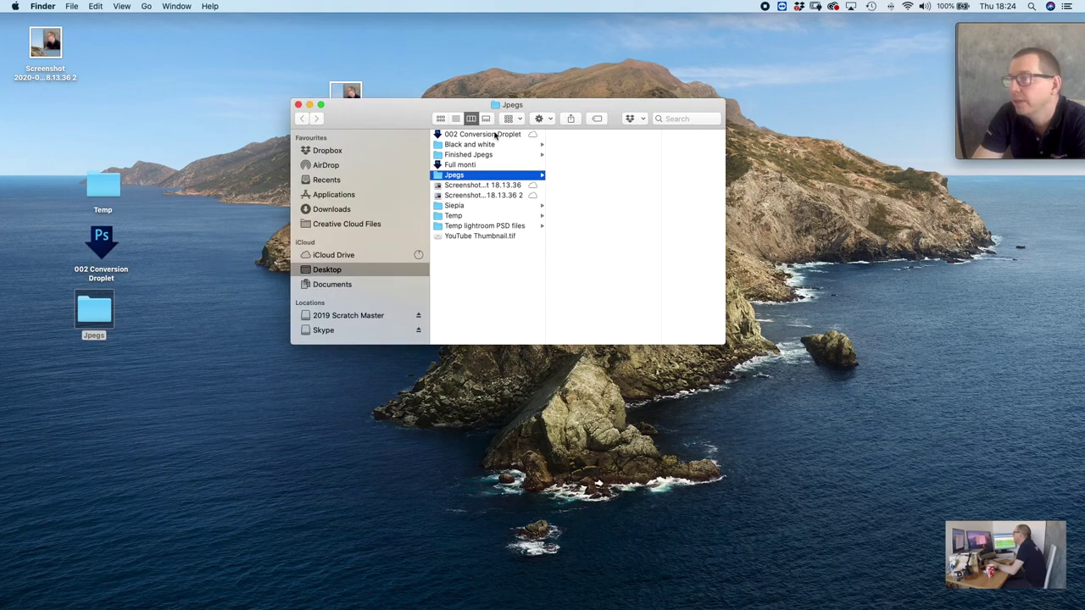
pyautogui.moveTo(407, 119); pyautogui.dragTo(222, 362)
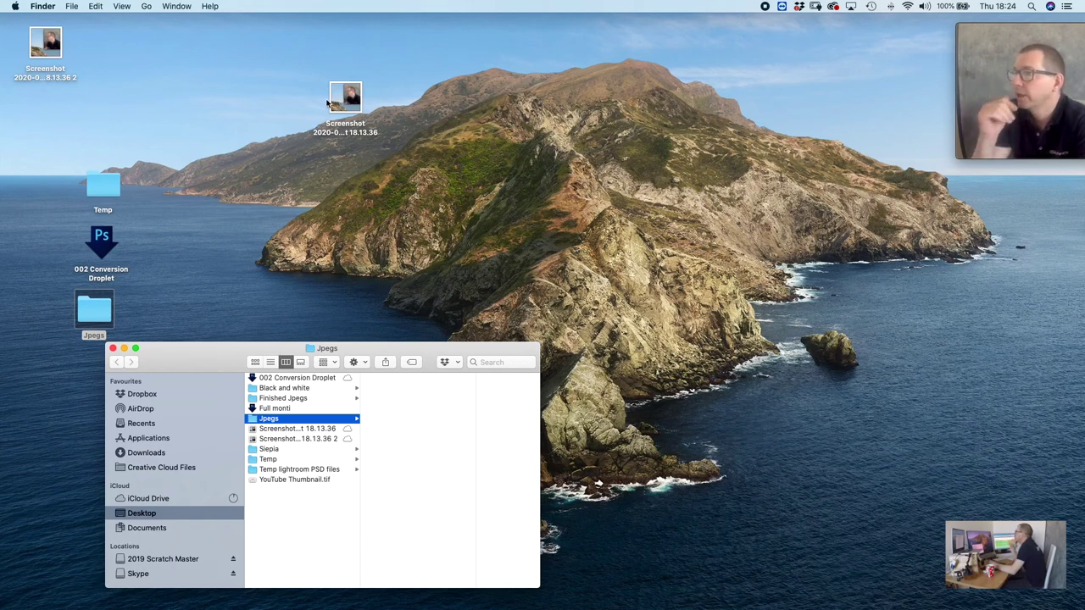
pyautogui.doubleClick(95, 191)
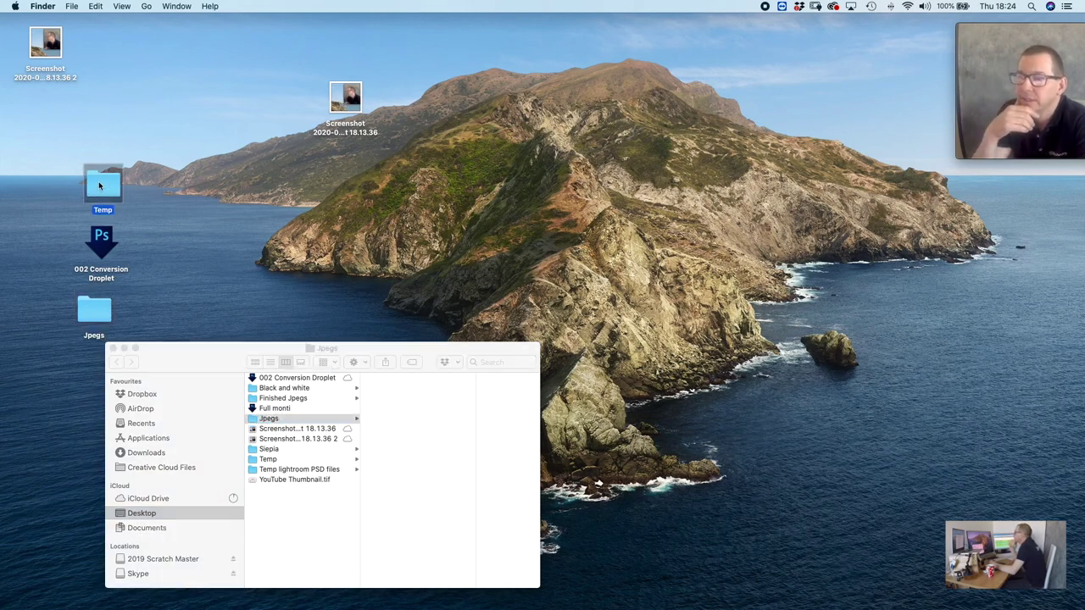
pyautogui.moveTo(216, 366); pyautogui.dragTo(556, 73)
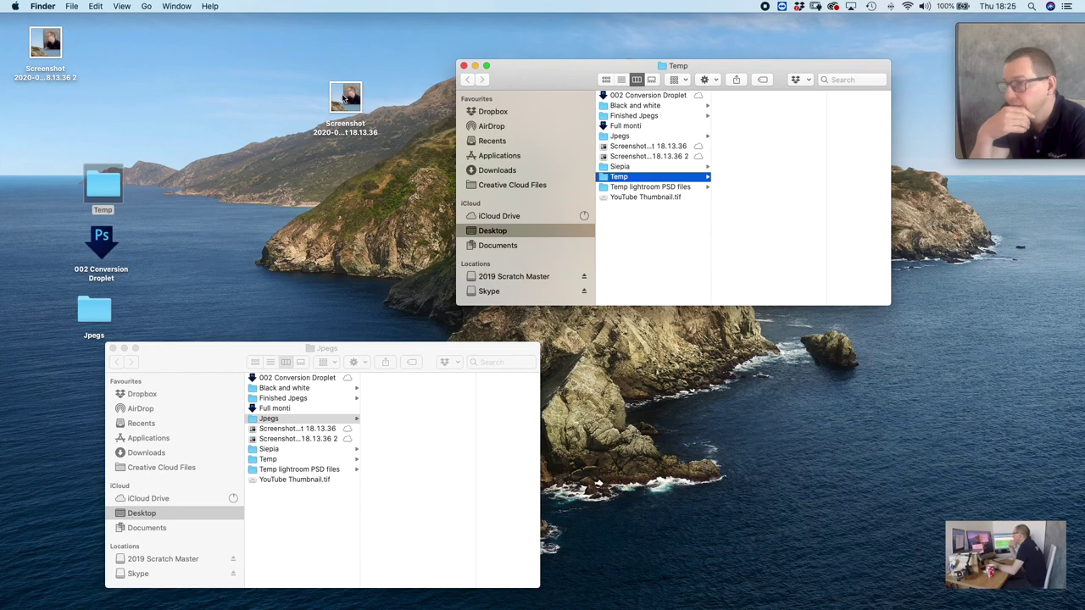
# Convert the first desktop screenshot with the 002 Conversion Droplet and close the Photoshop window.
pyautogui.moveTo(343, 104); pyautogui.dragTo(131, 248)
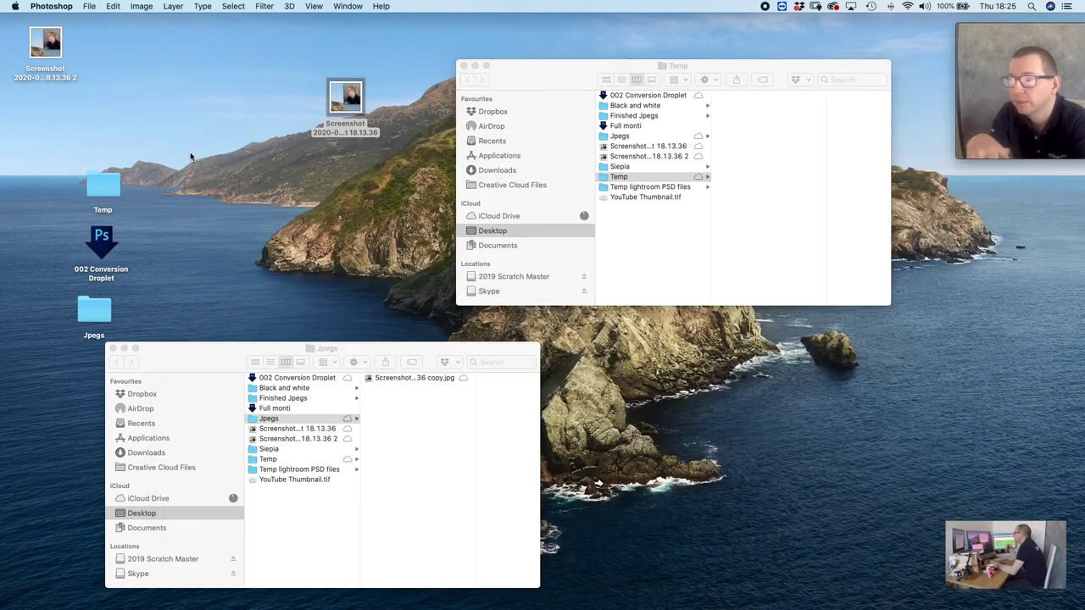
pyautogui.click(179, 149)
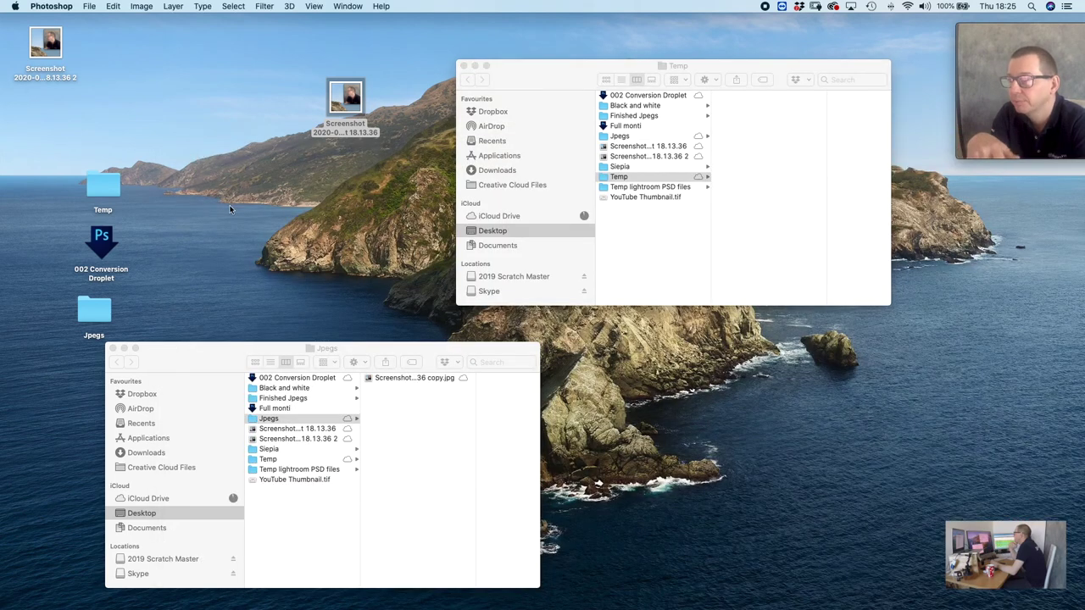
# Delete the converted screenshot copy from the Jpegs folder and permanently empty the Bin.
pyautogui.click(400, 381)
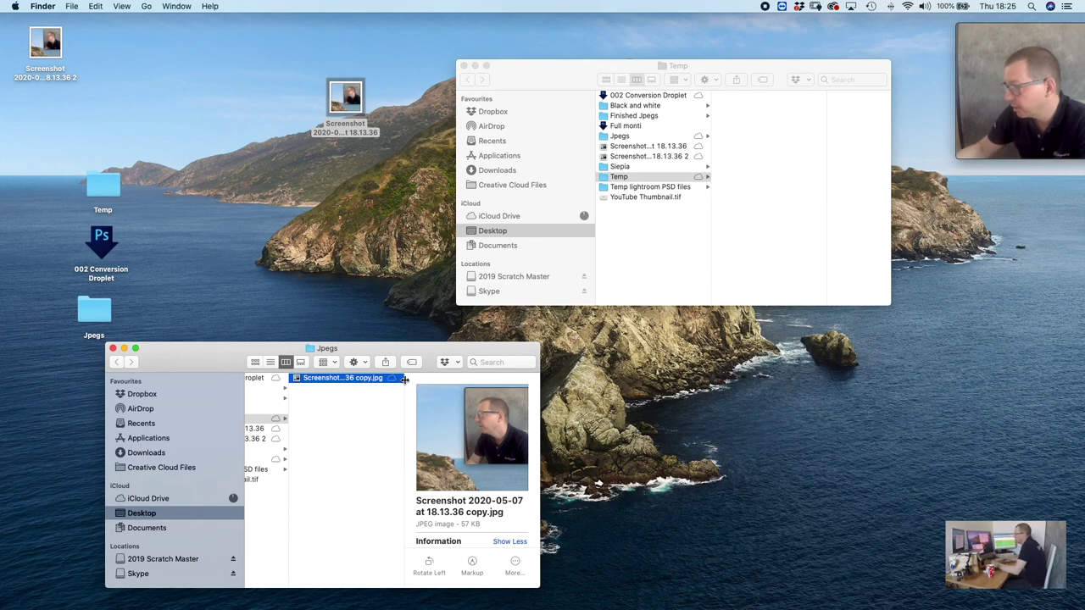
pyautogui.press('super+BackSpace')
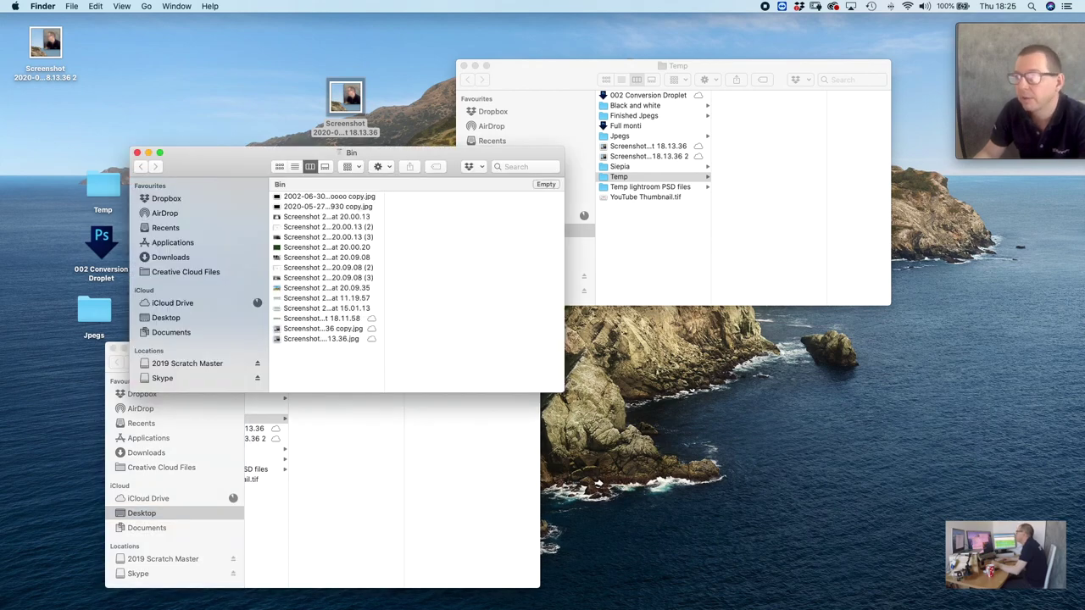
pyautogui.click(546, 184)
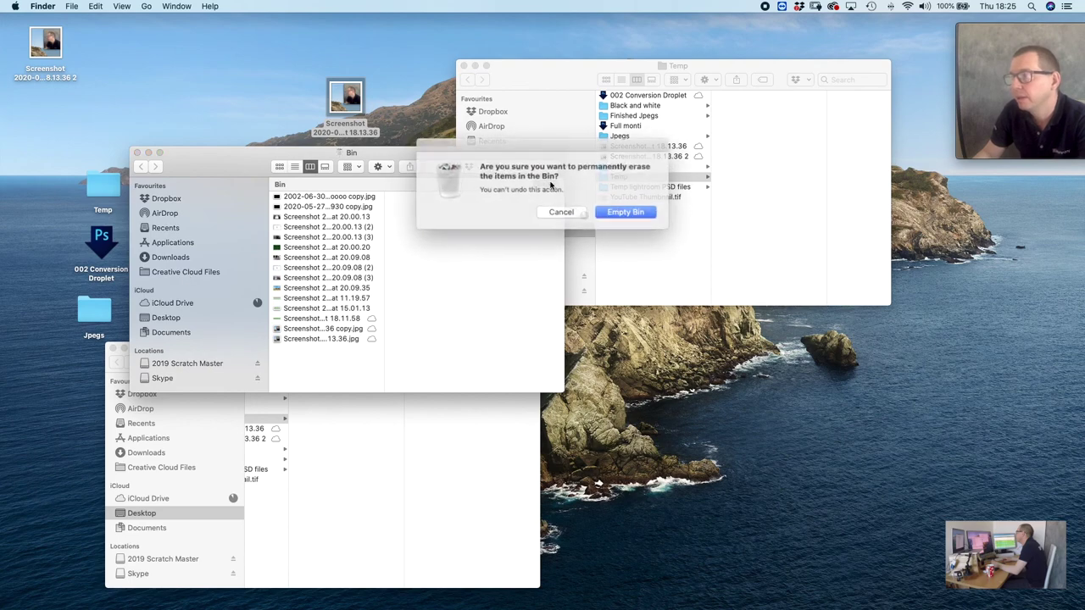
pyautogui.click(620, 210)
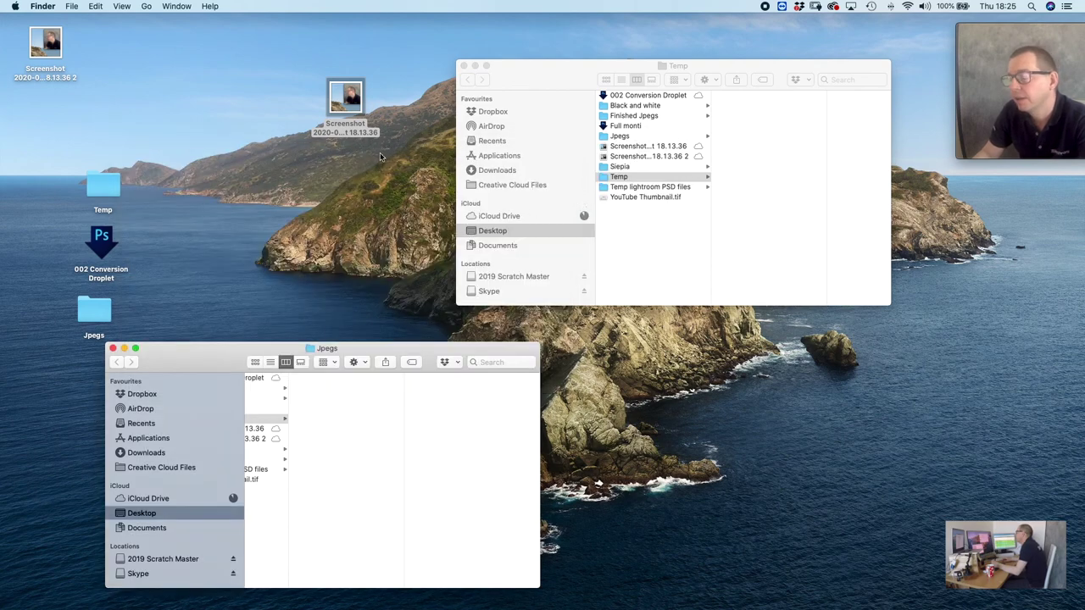
pyautogui.moveTo(202, 352); pyautogui.dragTo(195, 354)
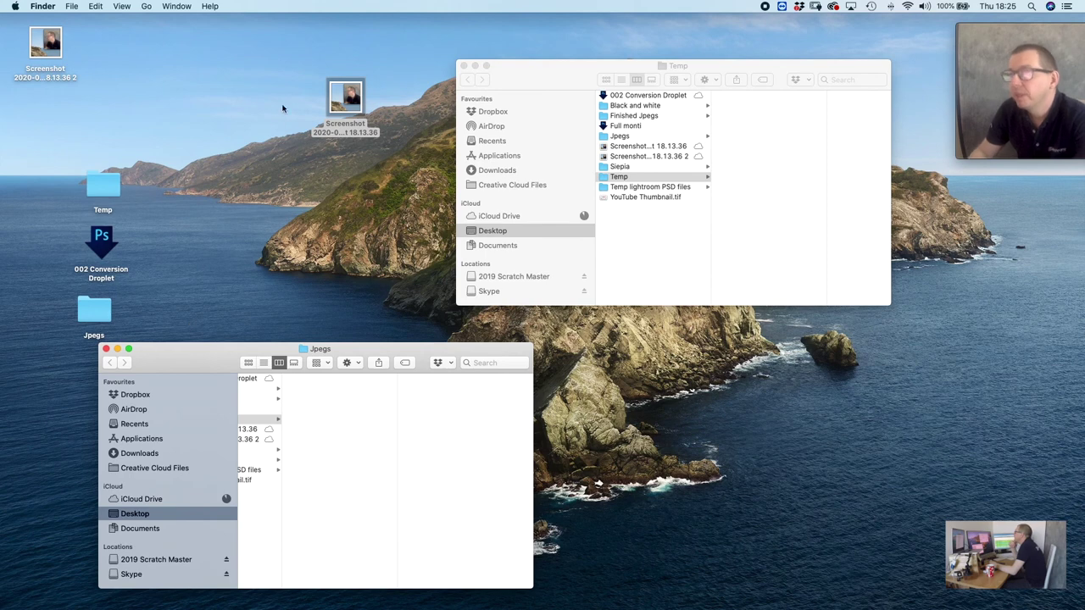
# Move the 18.13.36 desktop screenshot into the Temp folder and convert the whole folder with the 002 Conversion Droplet.
pyautogui.moveTo(347, 98); pyautogui.dragTo(102, 189)
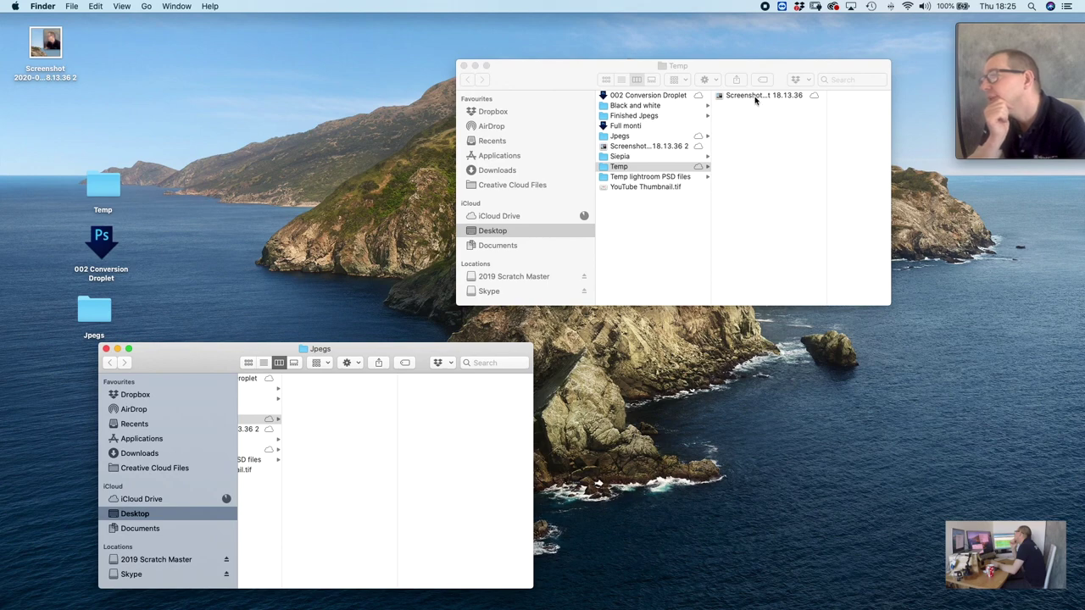
pyautogui.click(755, 100)
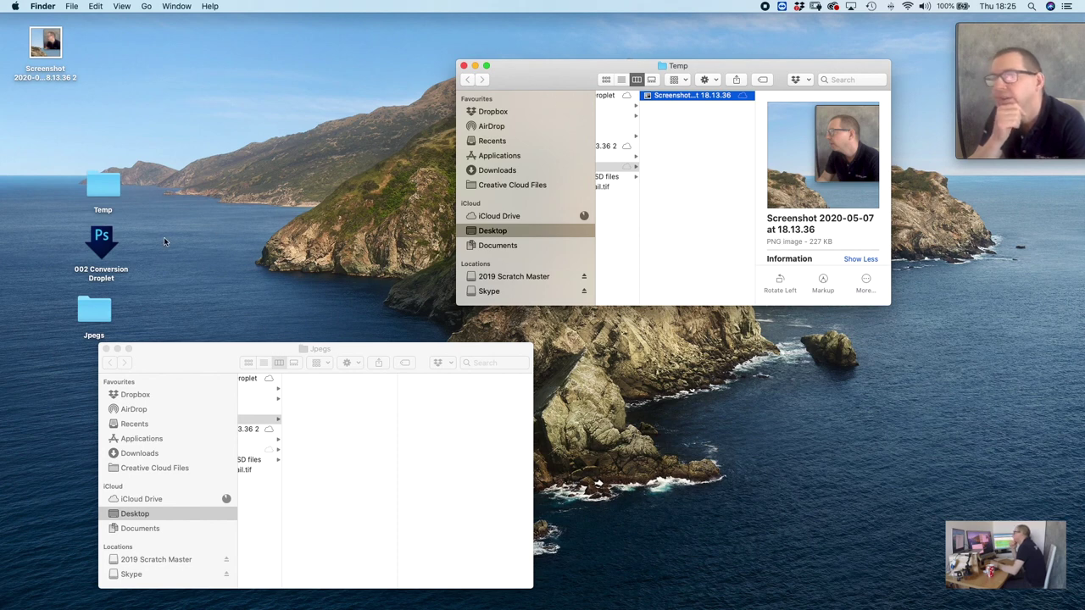
pyautogui.moveTo(111, 189); pyautogui.dragTo(119, 249)
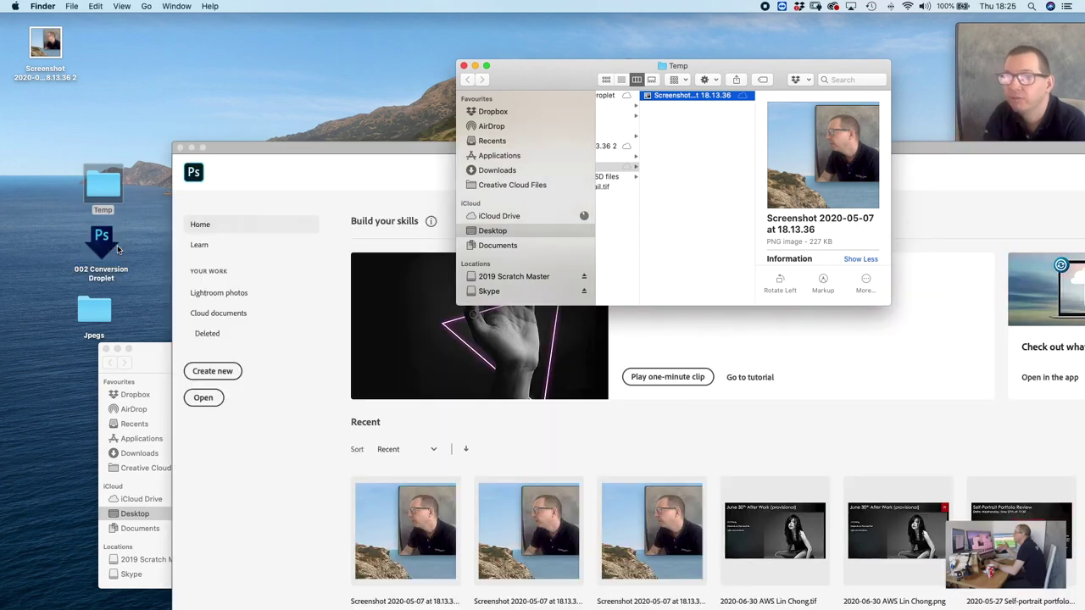
pyautogui.click(179, 149)
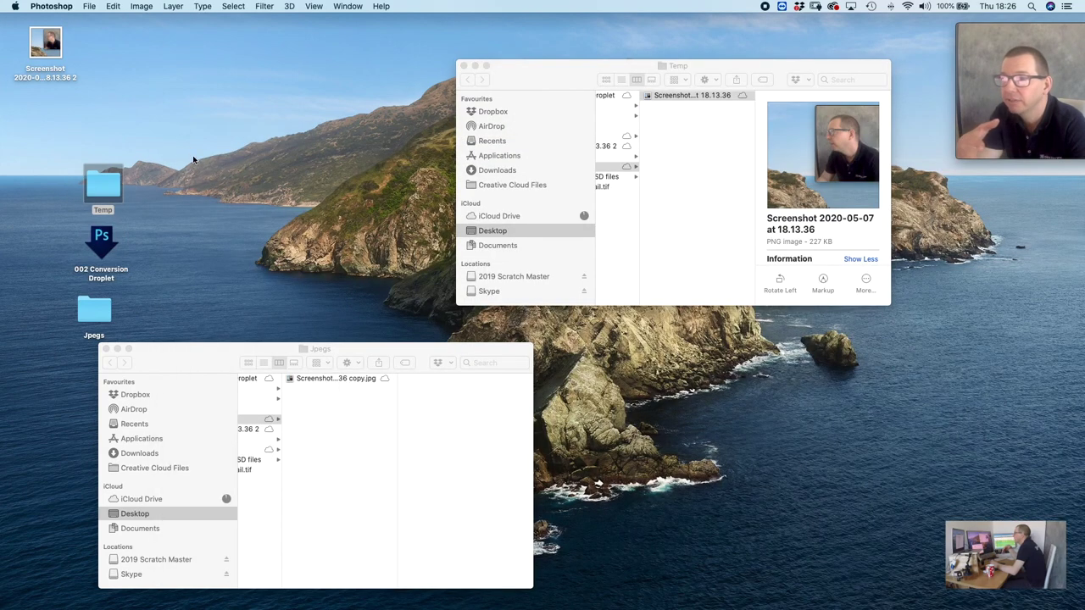
# Preview the converted JPEG in the Jpegs folder and close both the Jpegs and Temp Finder windows.
pyautogui.click(319, 382)
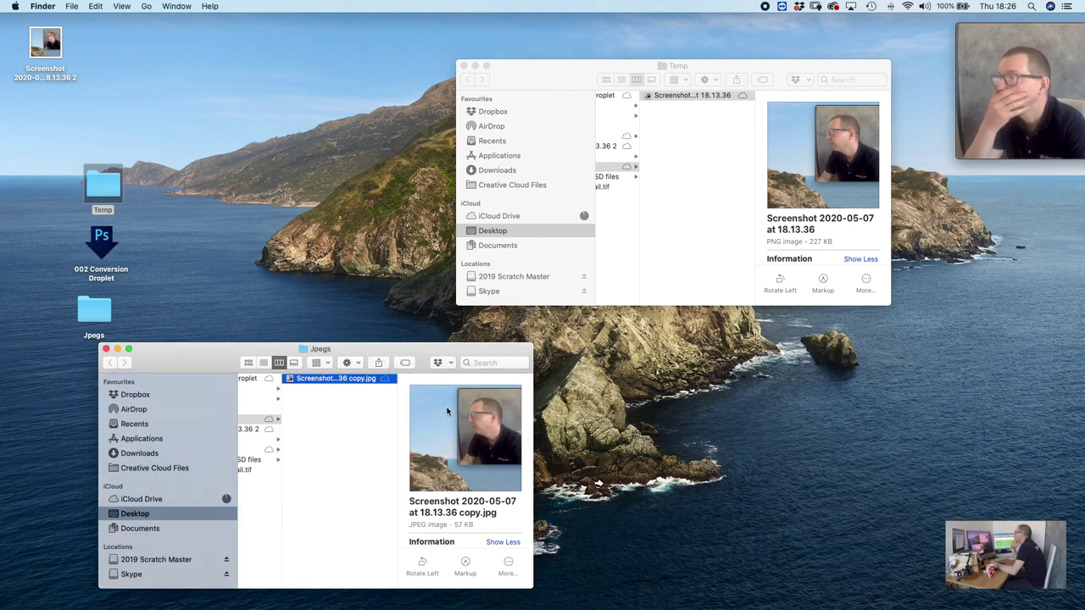
pyautogui.moveTo(212, 353); pyautogui.dragTo(254, 332)
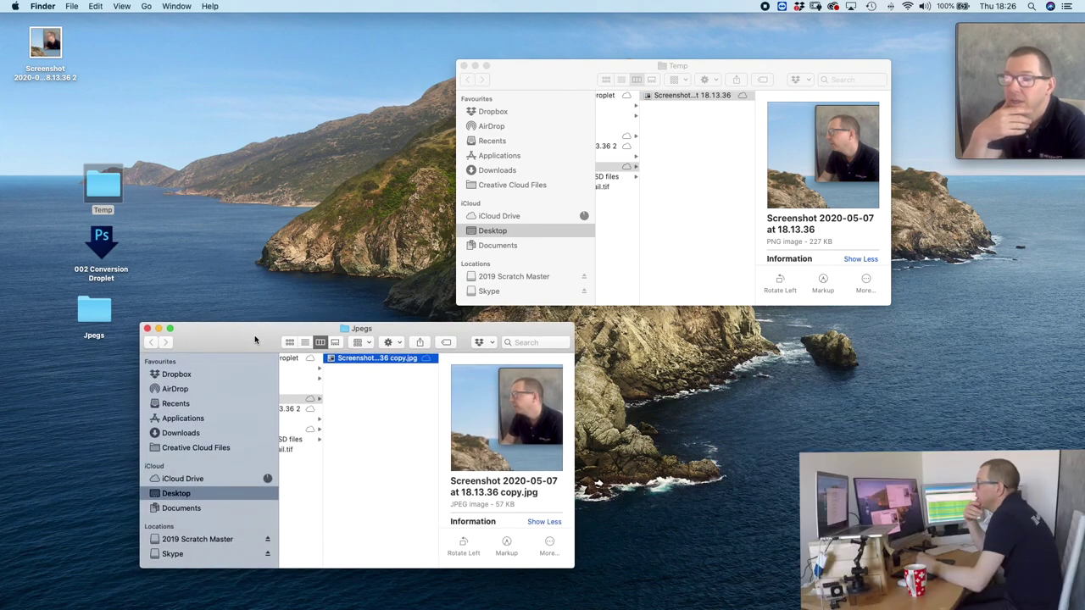
pyautogui.click(147, 330)
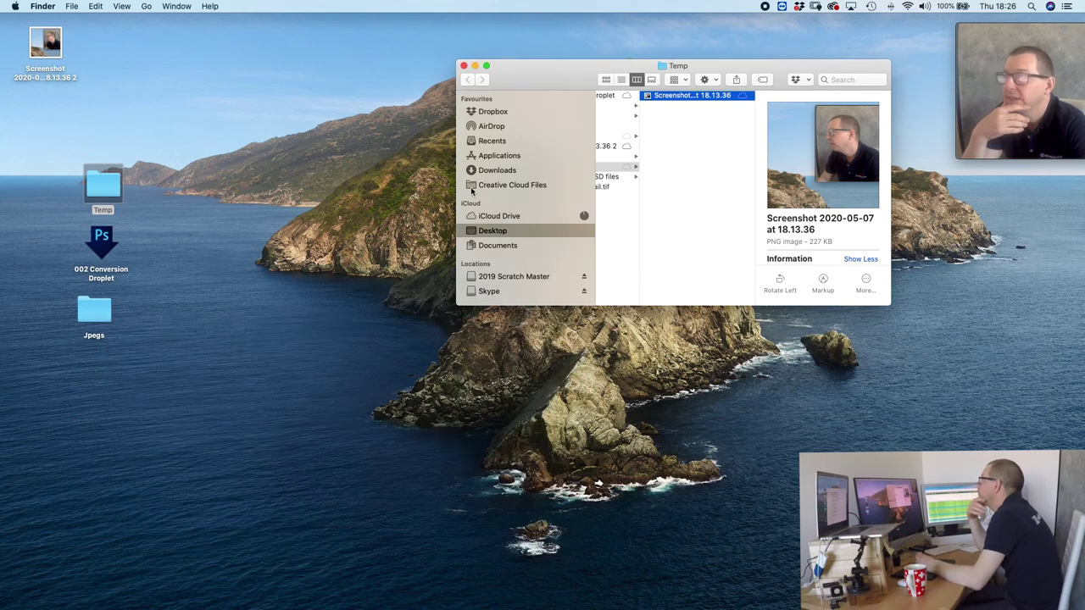
pyautogui.press('super+w')
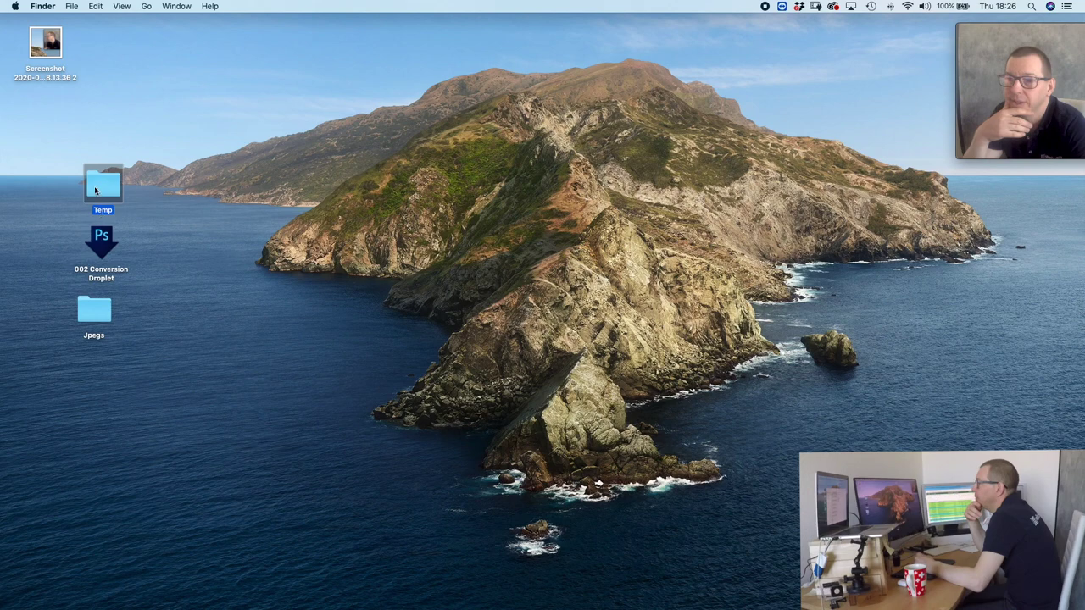
# Select the remaining 18.13.36 2 screenshot on the desktop.
pyautogui.click(45, 42)
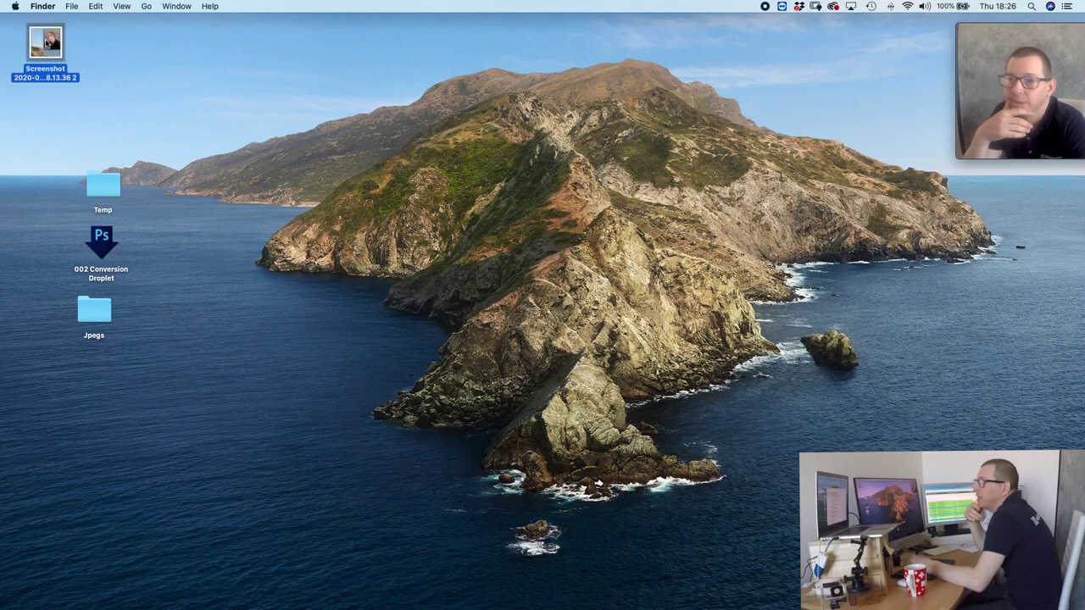